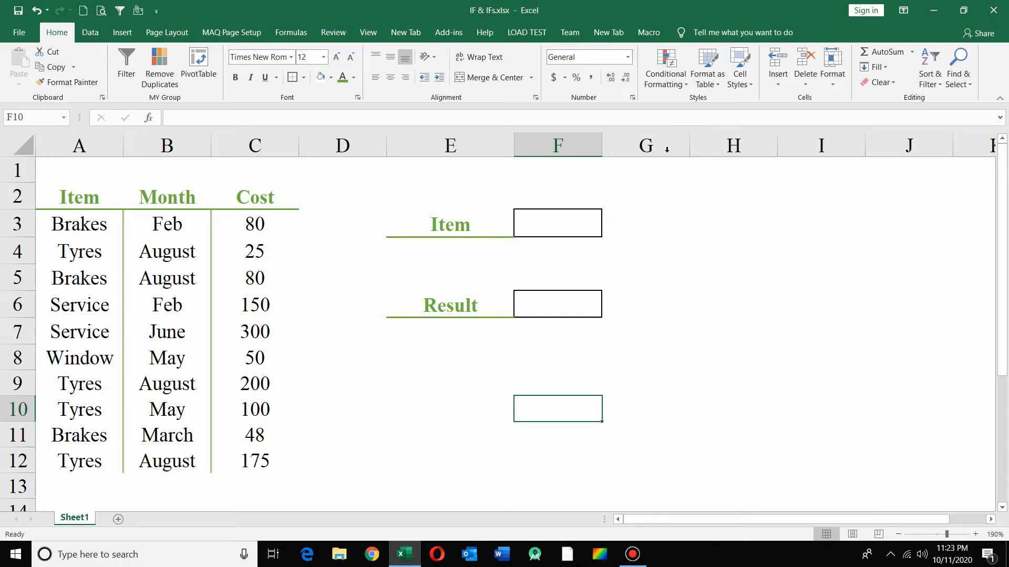
Enter a SUMIF formula in Result cell F6 with range A3:A12, criterion F3 and sum range C3:C12.
{"action": "left_click", "coordinate": [554, 303]}
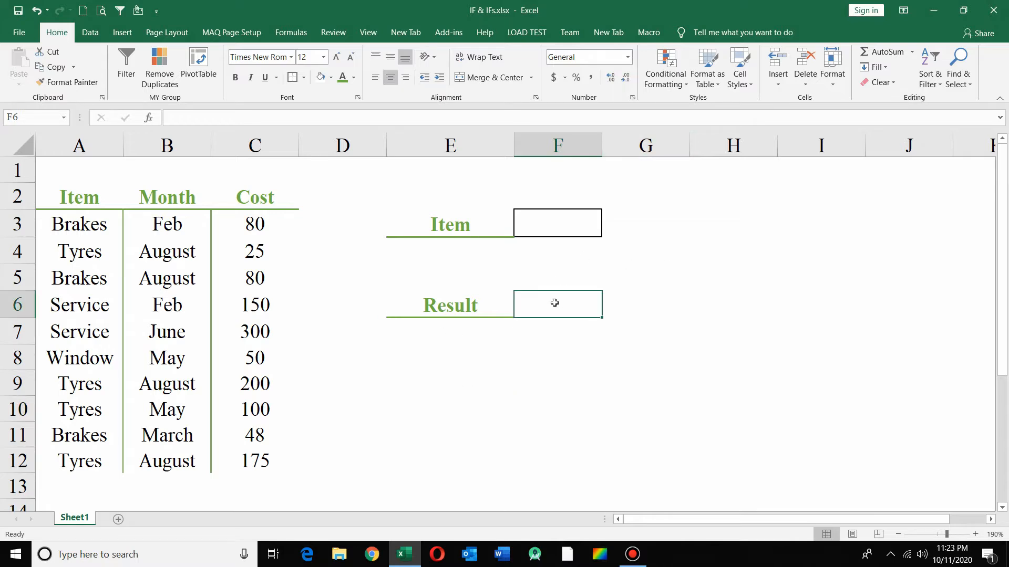
{"action": "type", "text": "=sum"}
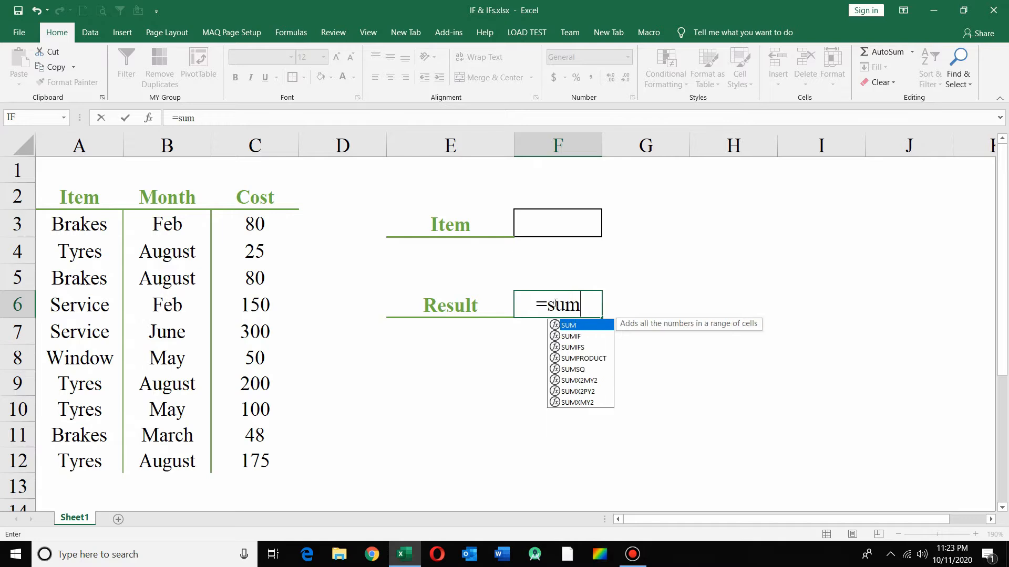
{"action": "key", "text": "Down"}
{"action": "key", "text": "Tab"}
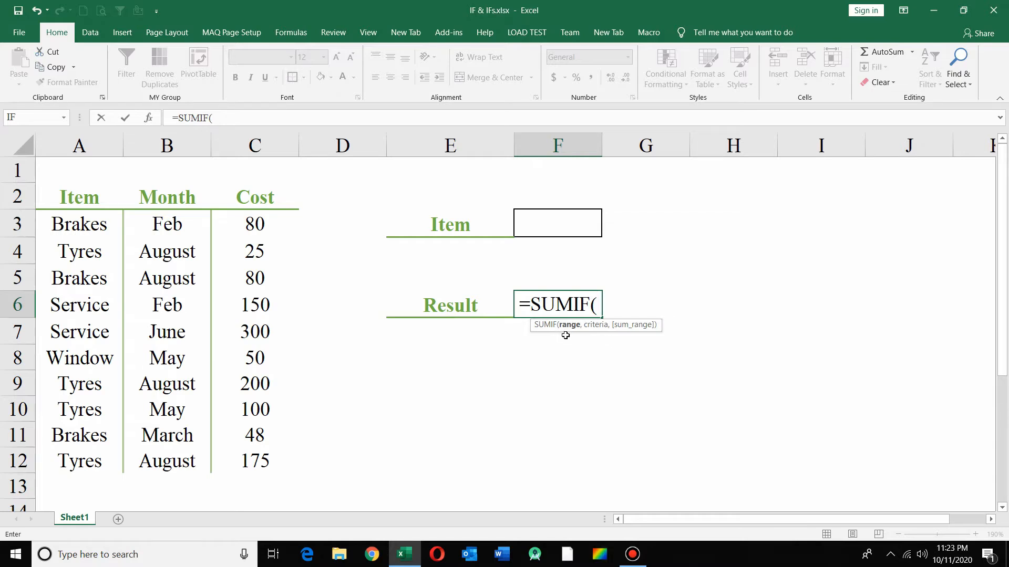
{"action": "left_click_drag", "start_coordinate": [145, 225], "coordinate": [99, 462]}
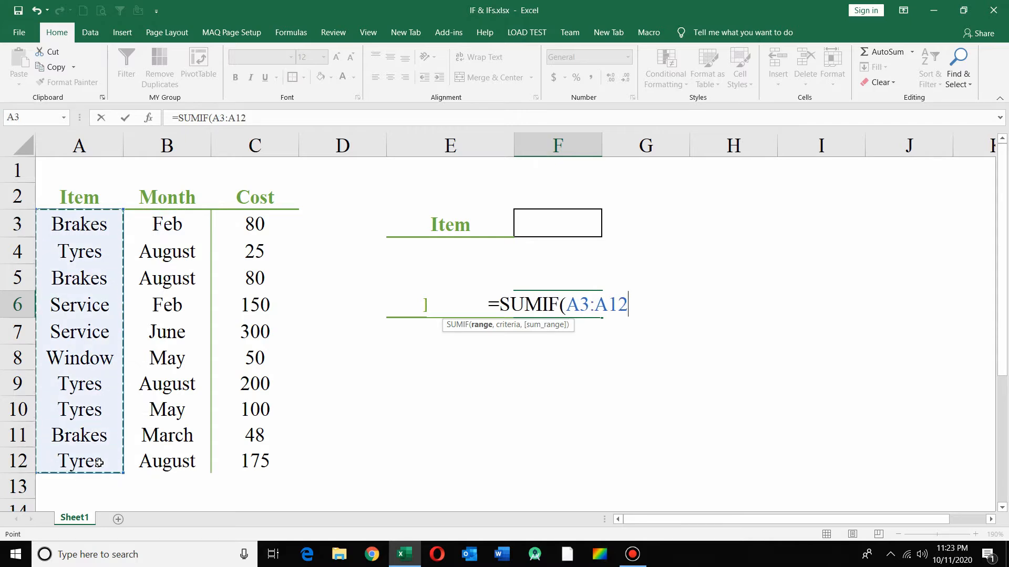
{"action": "type", "text": ","}
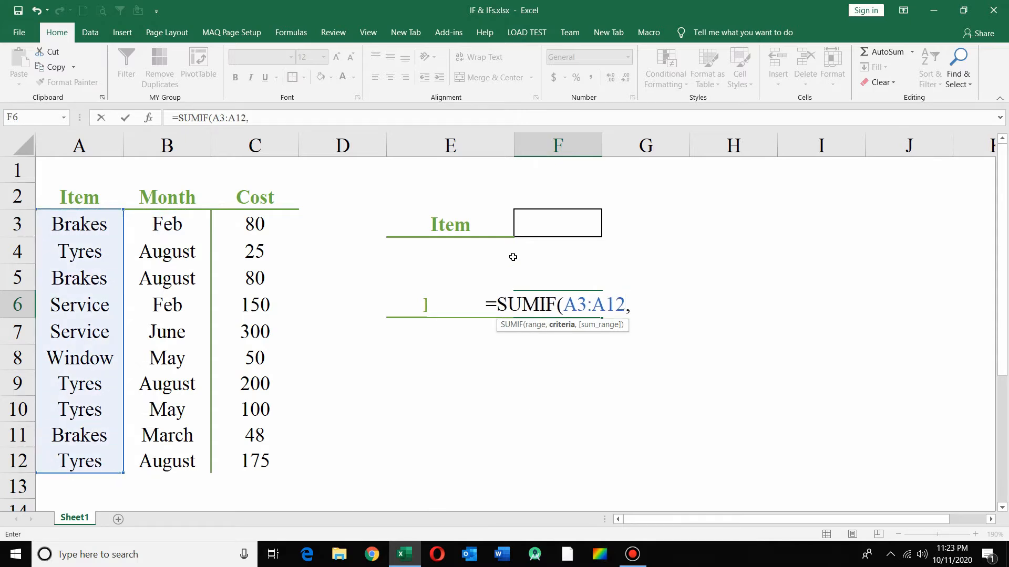
{"action": "left_click", "coordinate": [565, 224]}
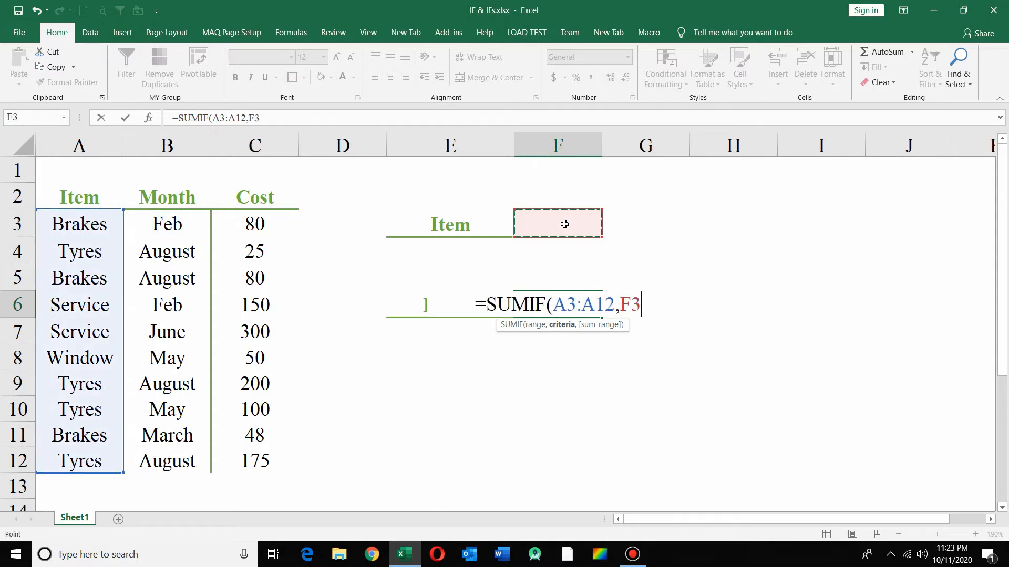
{"action": "type", "text": ","}
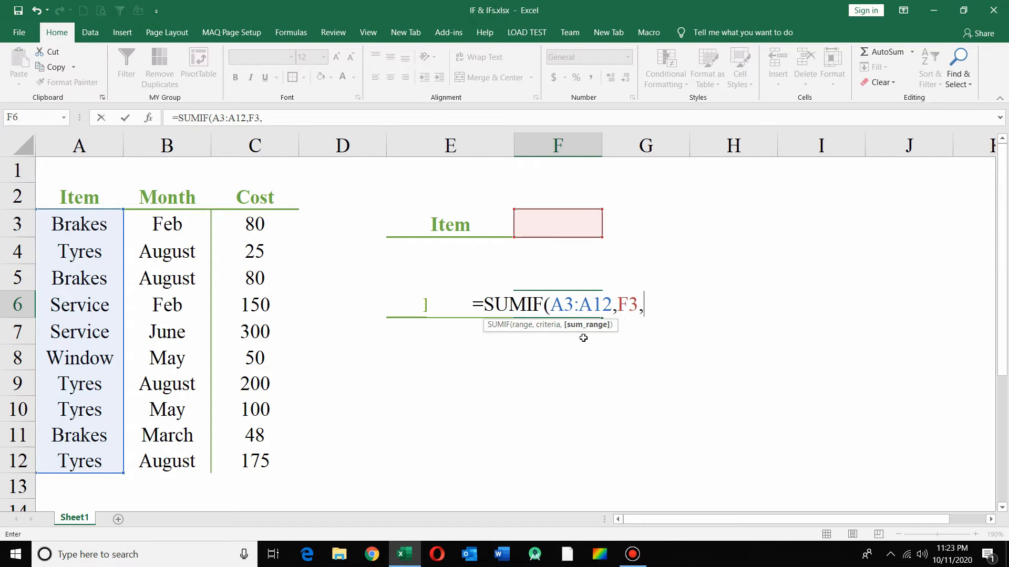
{"action": "left_click_drag", "start_coordinate": [252, 224], "coordinate": [248, 460]}
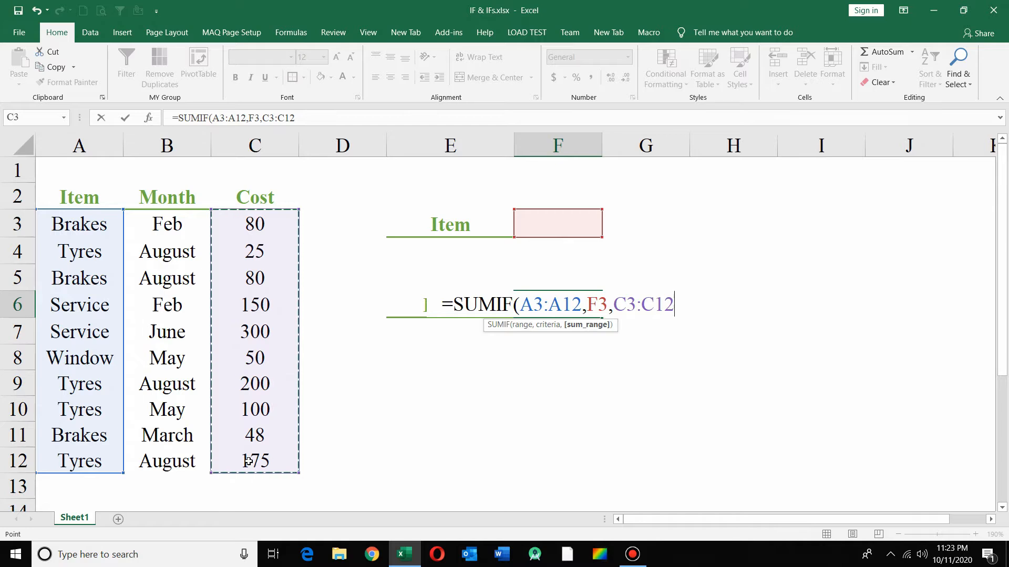
{"action": "key", "text": "Return"}
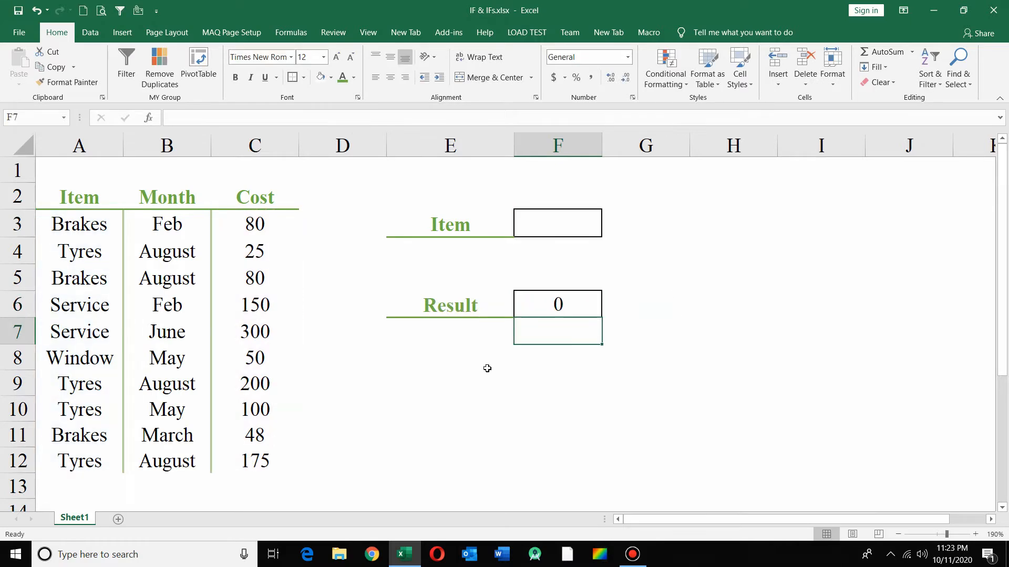
Enter "tyres" as the item criterion in cell F3.
{"action": "left_click", "coordinate": [566, 309]}
{"action": "left_click", "coordinate": [547, 222]}
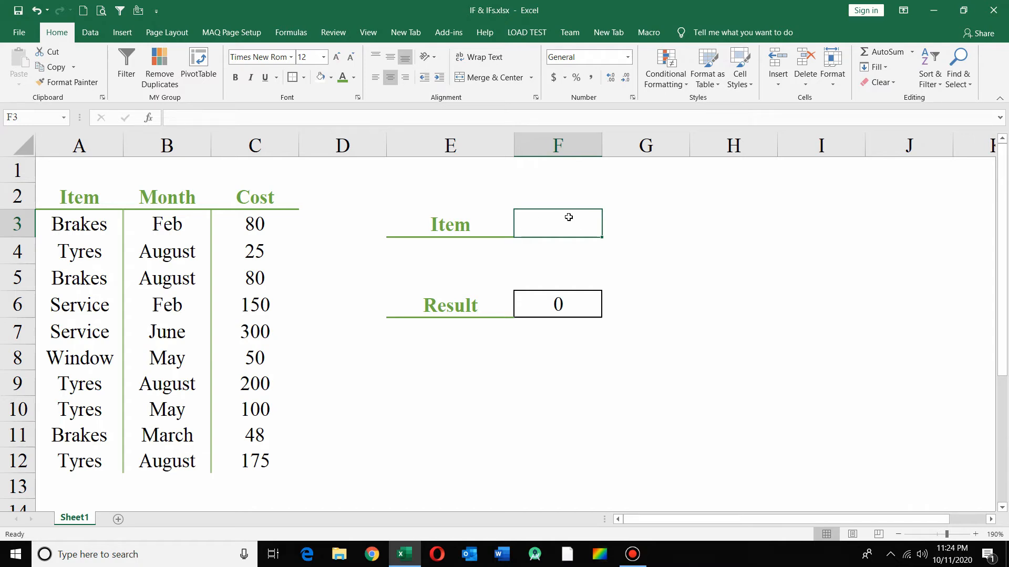
{"action": "type", "text": "tyres"}
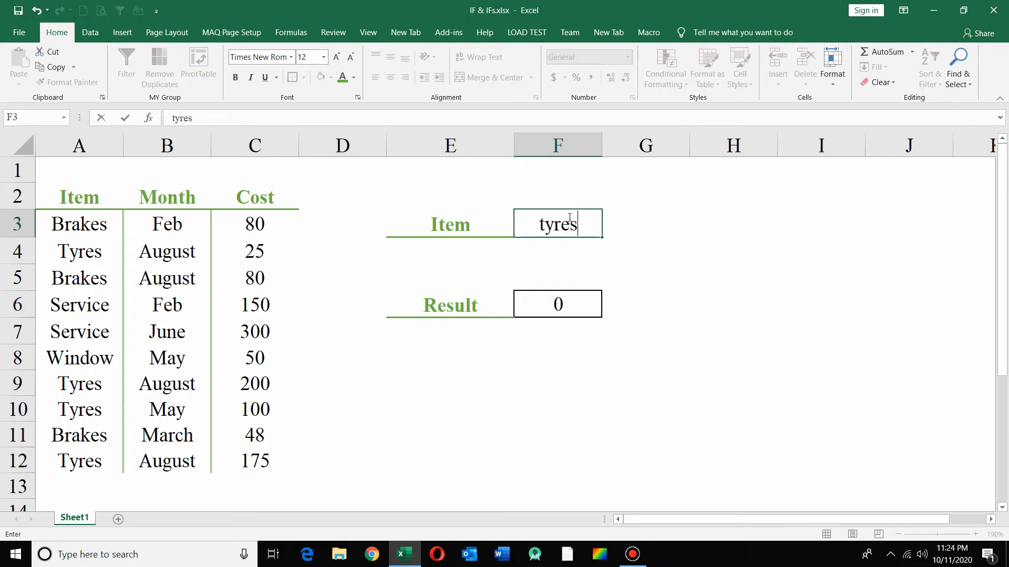
{"action": "key", "text": "Return"}
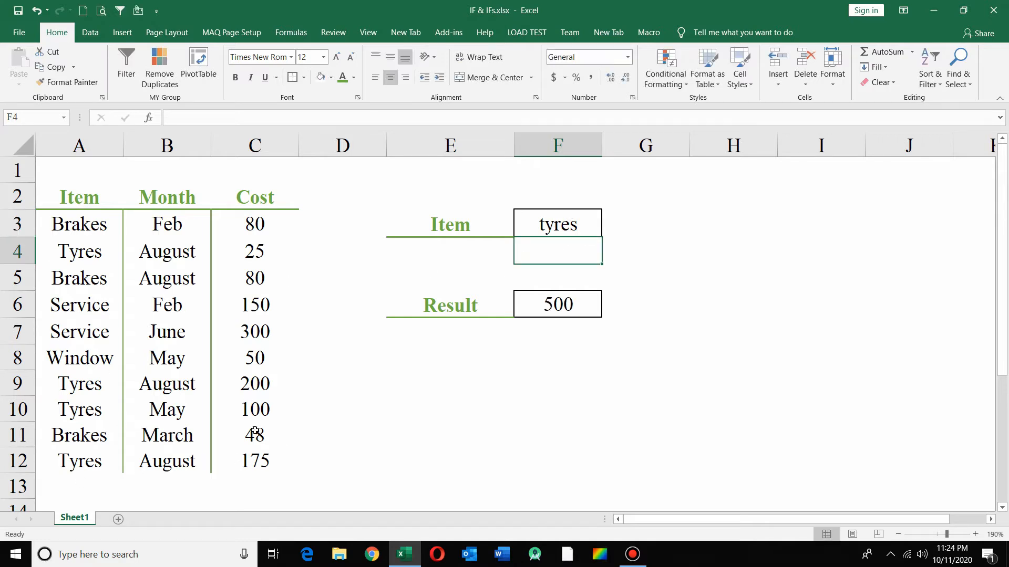
Change the item criterion in cell F3 to "brakes".
{"action": "left_click", "coordinate": [566, 222]}
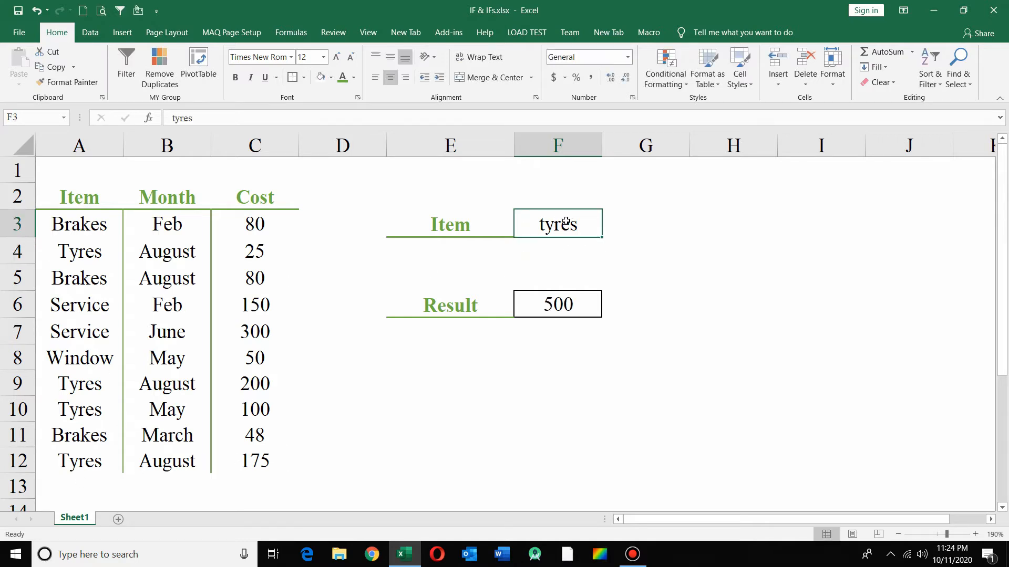
{"action": "type", "text": "brakes"}
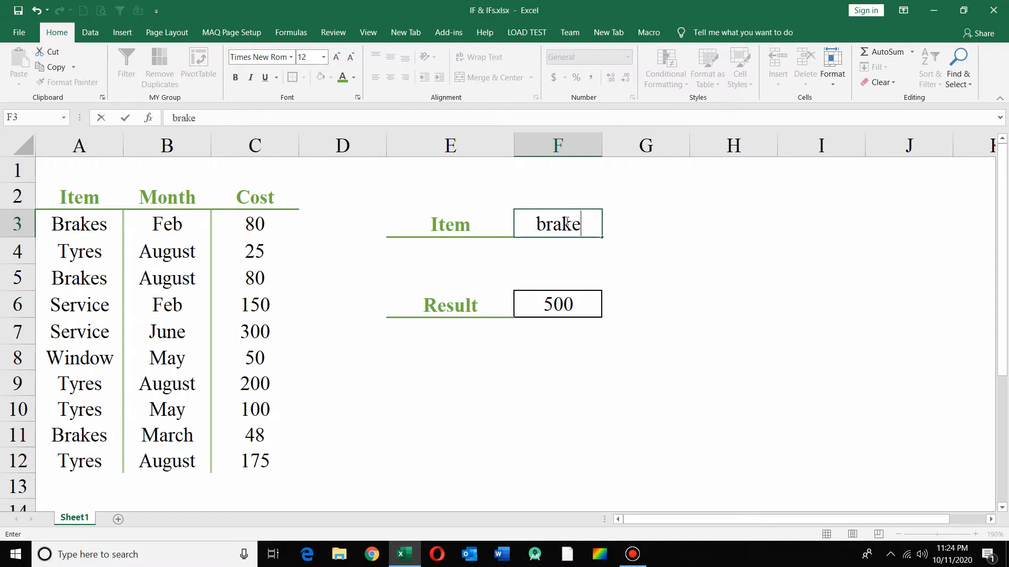
{"action": "key", "text": "Return"}
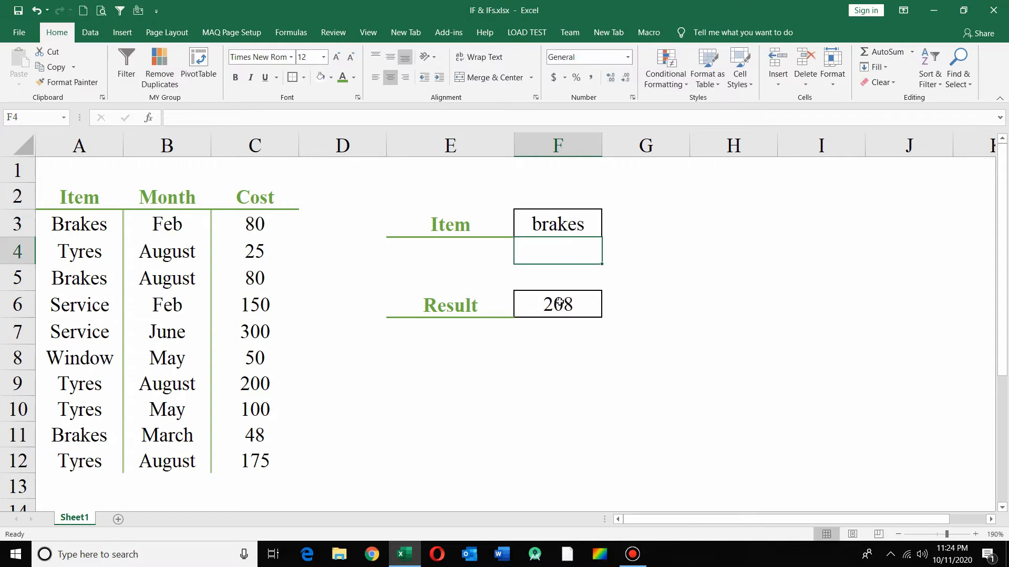
Start a SUMIFS formula in Result cell F6 in place of the existing SUMIF formula.
{"action": "left_click", "coordinate": [558, 304]}
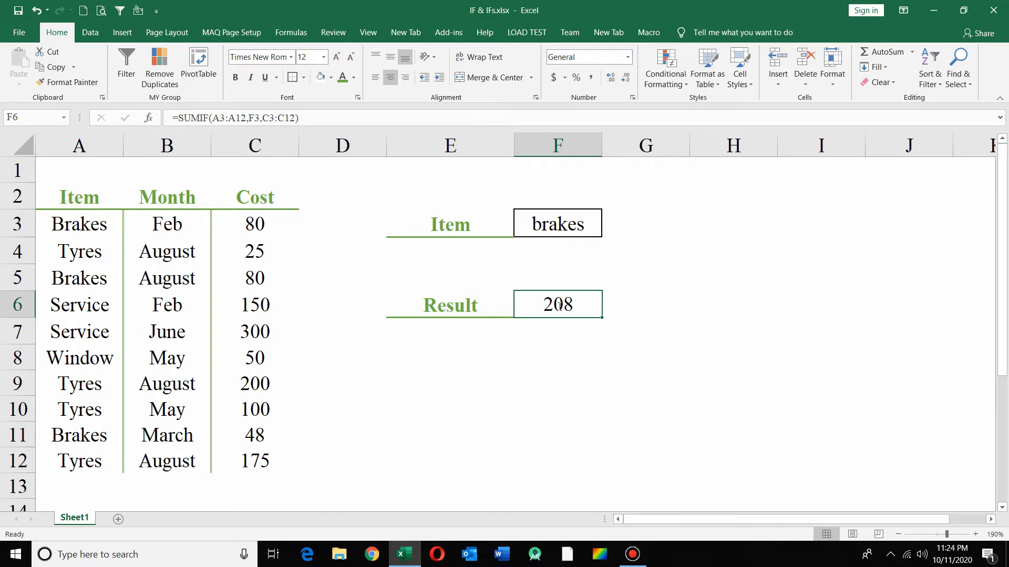
{"action": "type", "text": "=sumi"}
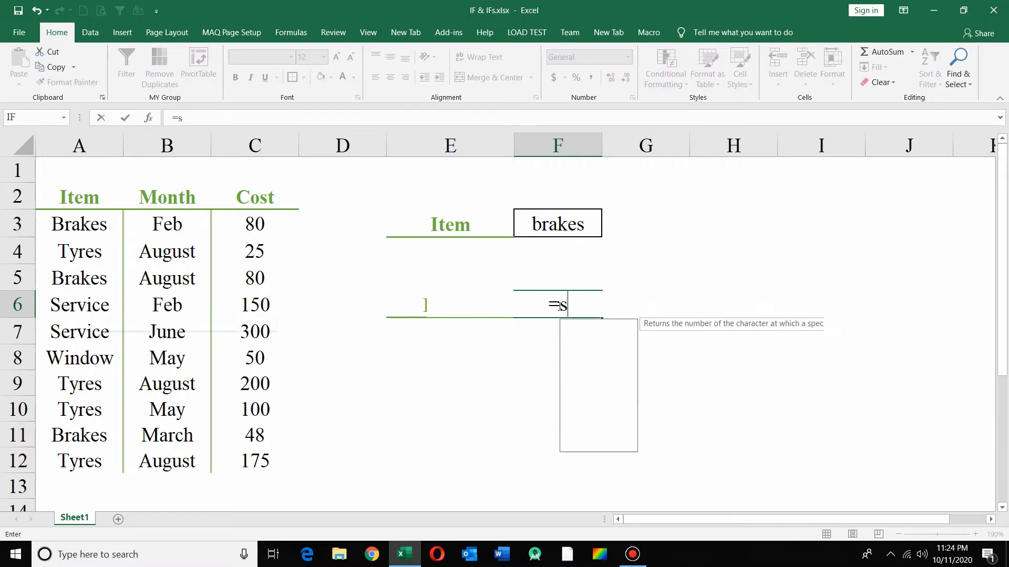
{"action": "key", "text": "Down"}
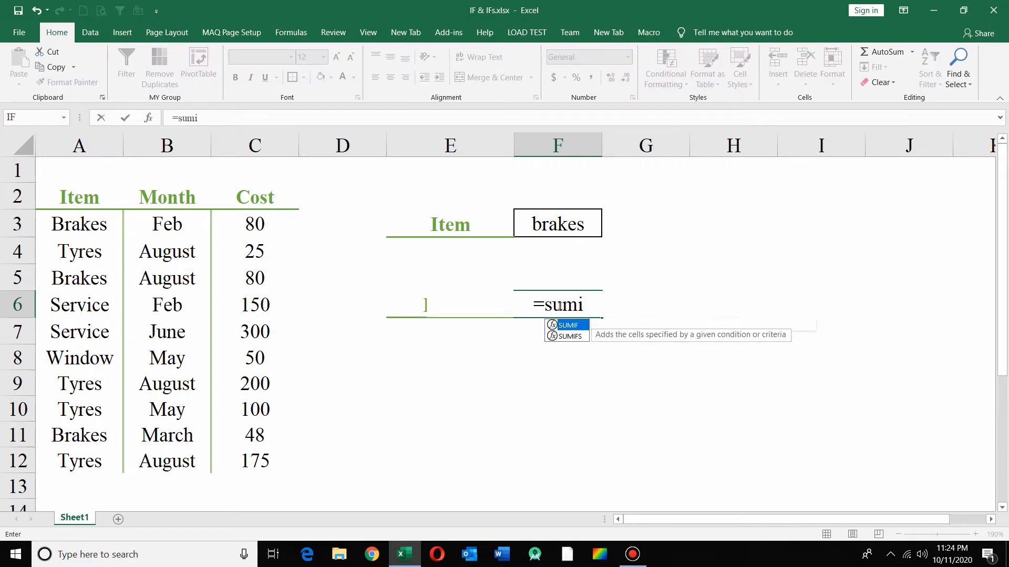
{"action": "key", "text": "Tab"}
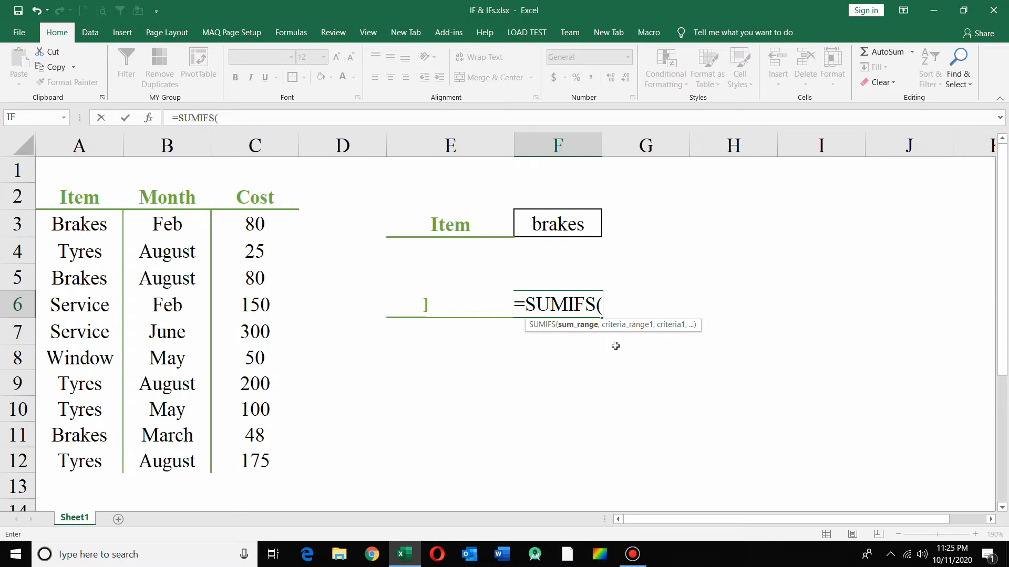
Switch the function in F6 to SUMIF to compare its arguments, and return to SUMIFS.
{"action": "key", "text": "BackSpace"}
{"action": "key", "text": "BackSpace"}
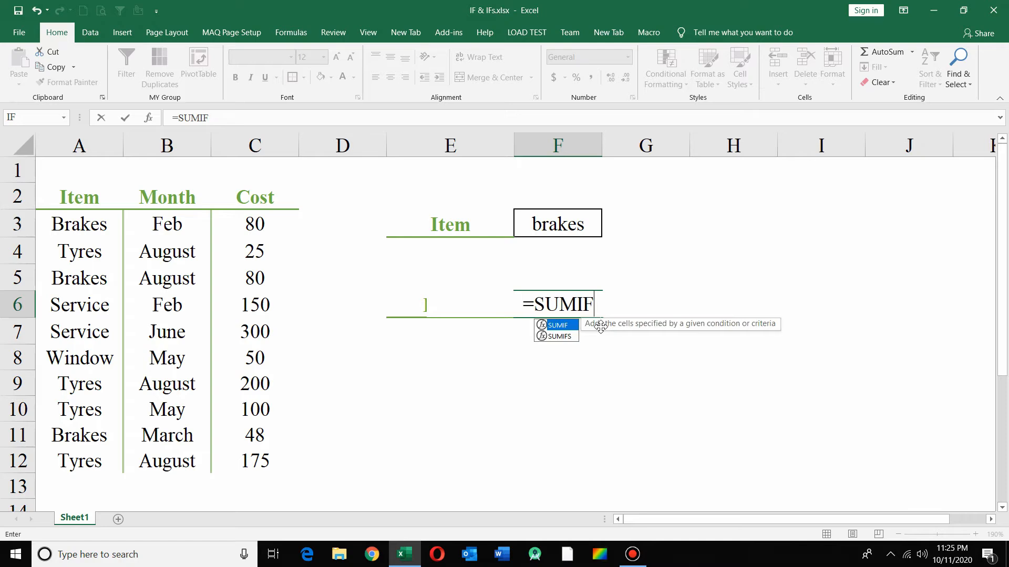
{"action": "type", "text": "("}
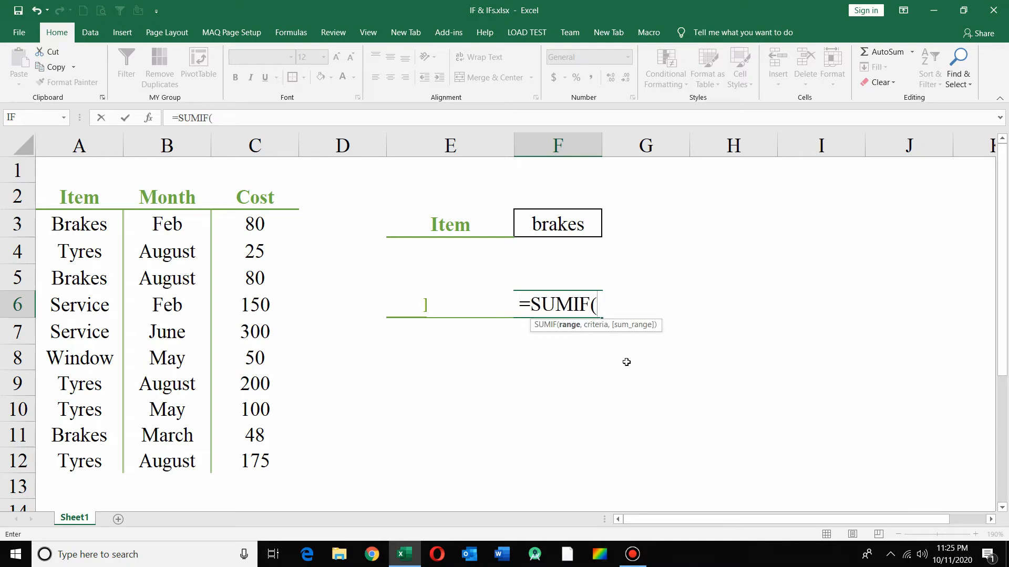
{"action": "key", "text": "BackSpace"}
{"action": "type", "text": "s"}
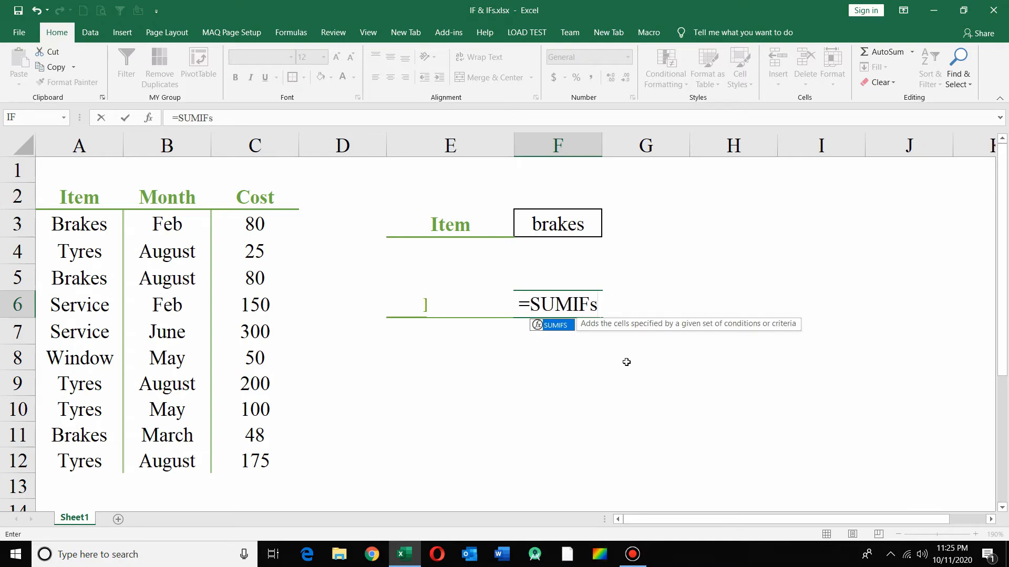
{"action": "key", "text": "Tab"}
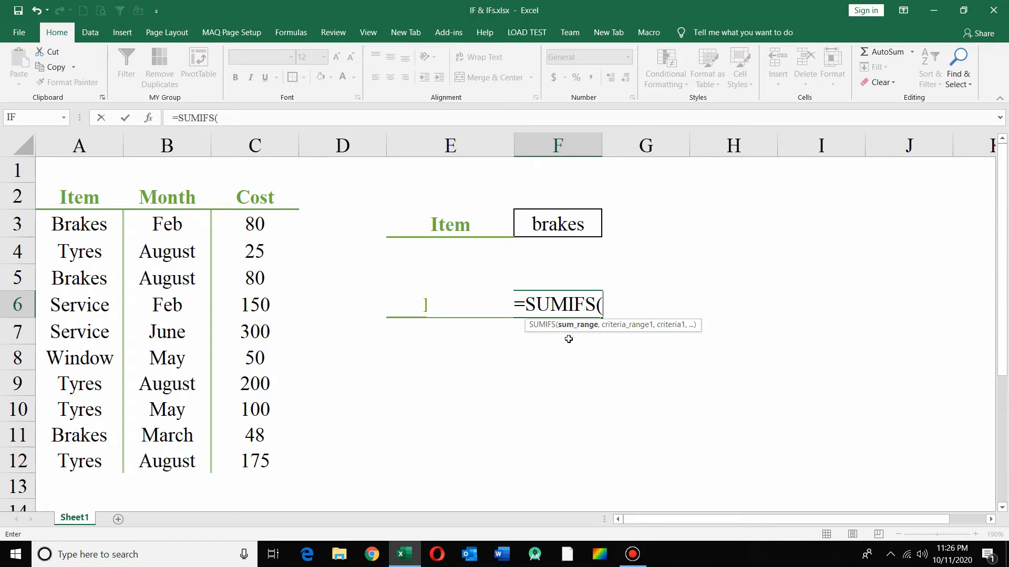
Complete the SUMIFS formula with sum range C3:C12, criteria range A3:A12 and criterion F3.
{"action": "left_click", "coordinate": [258, 233]}
{"action": "left_click_drag", "start_coordinate": [259, 239], "coordinate": [267, 475]}
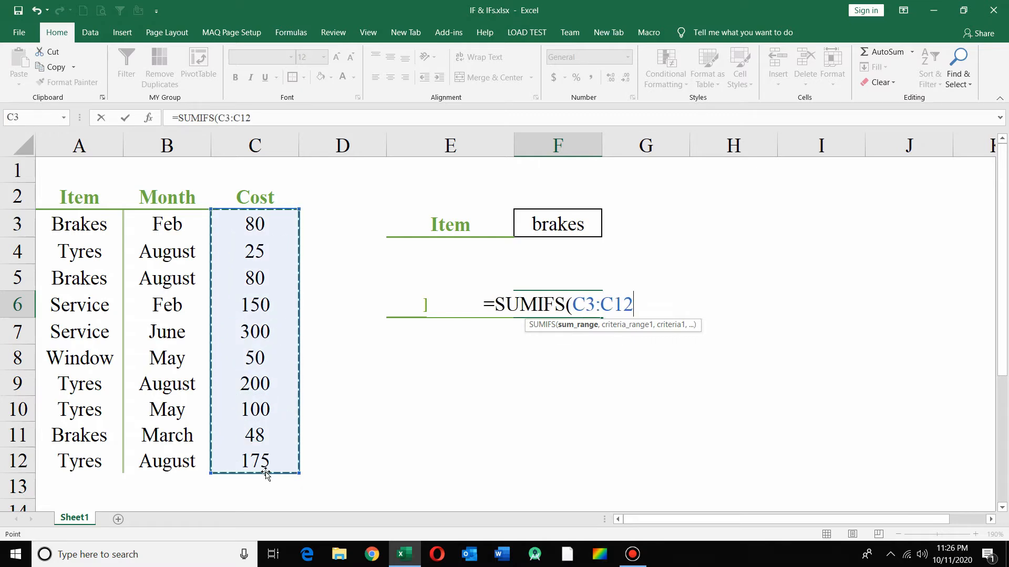
{"action": "type", "text": ","}
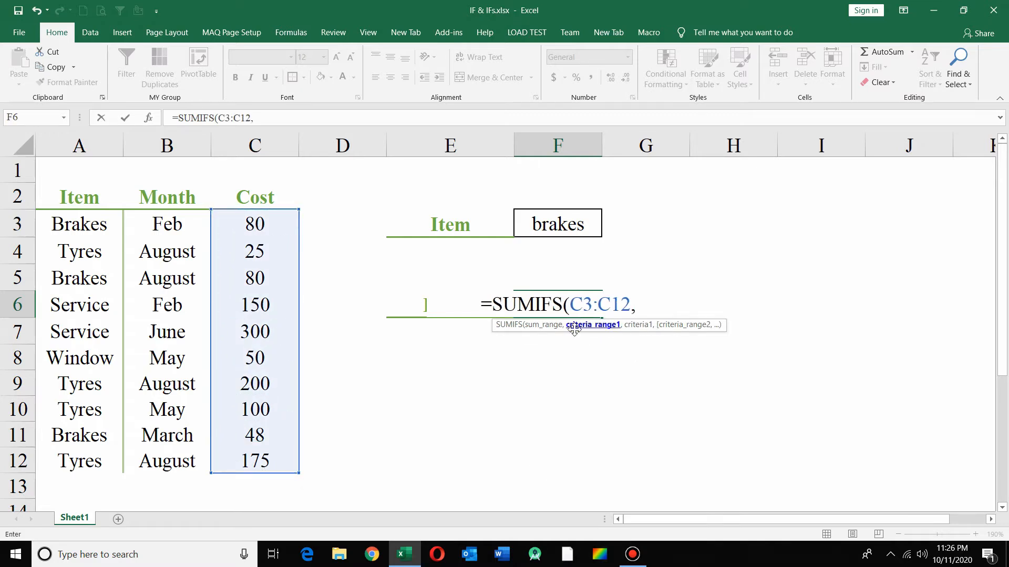
{"action": "left_click_drag", "start_coordinate": [80, 222], "coordinate": [95, 463]}
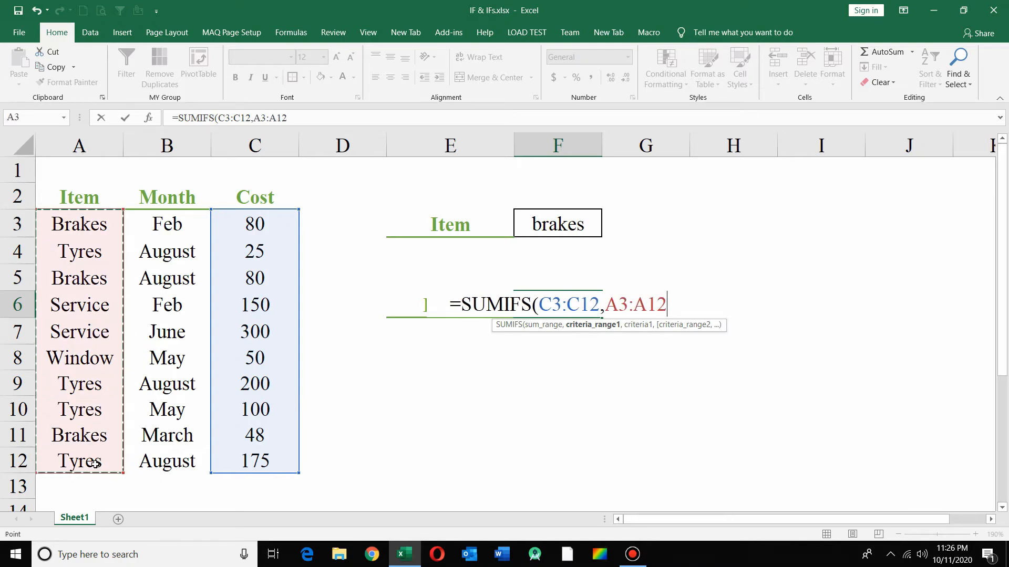
{"action": "type", "text": ","}
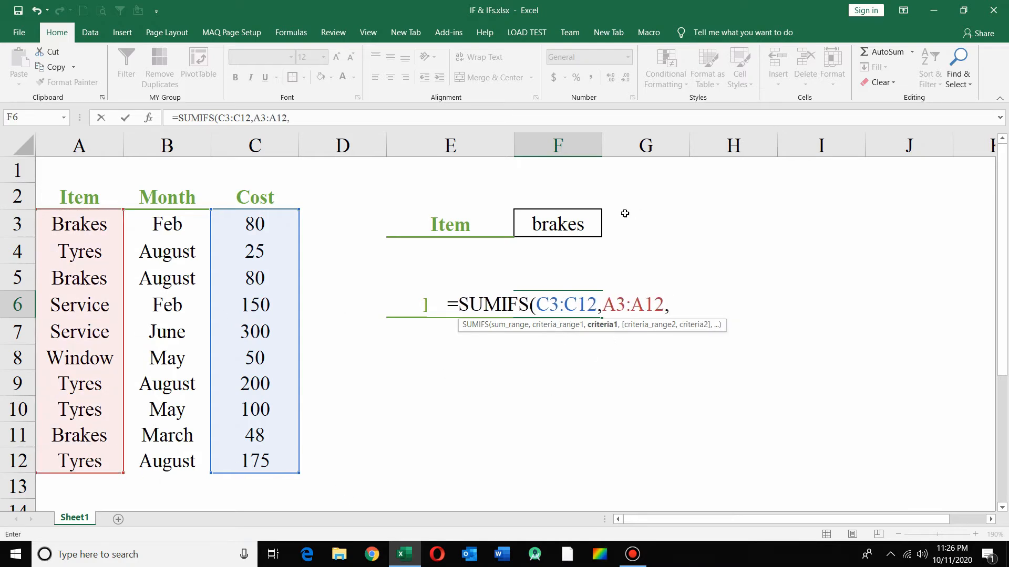
{"action": "left_click", "coordinate": [558, 223]}
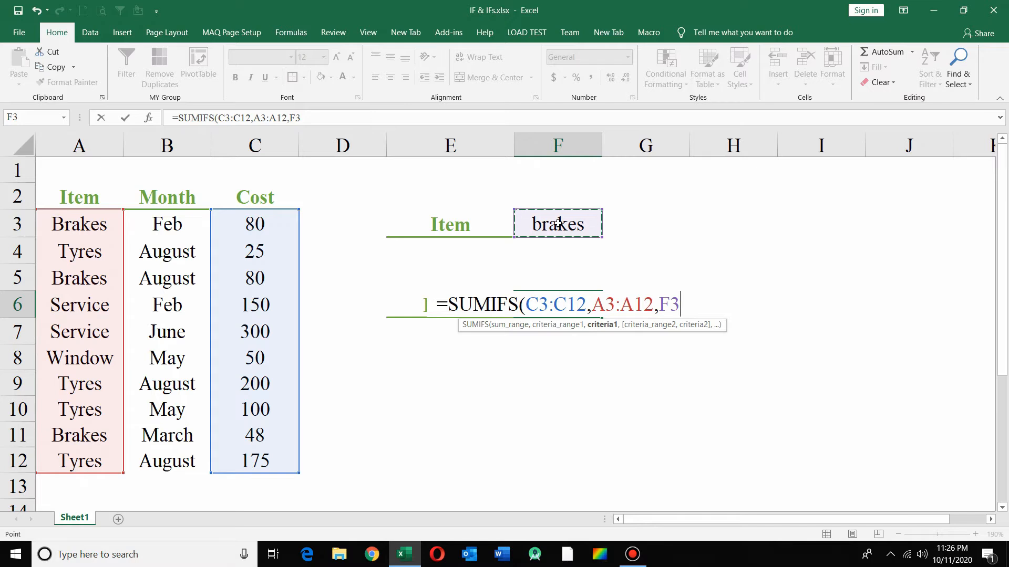
{"action": "key", "text": "Return"}
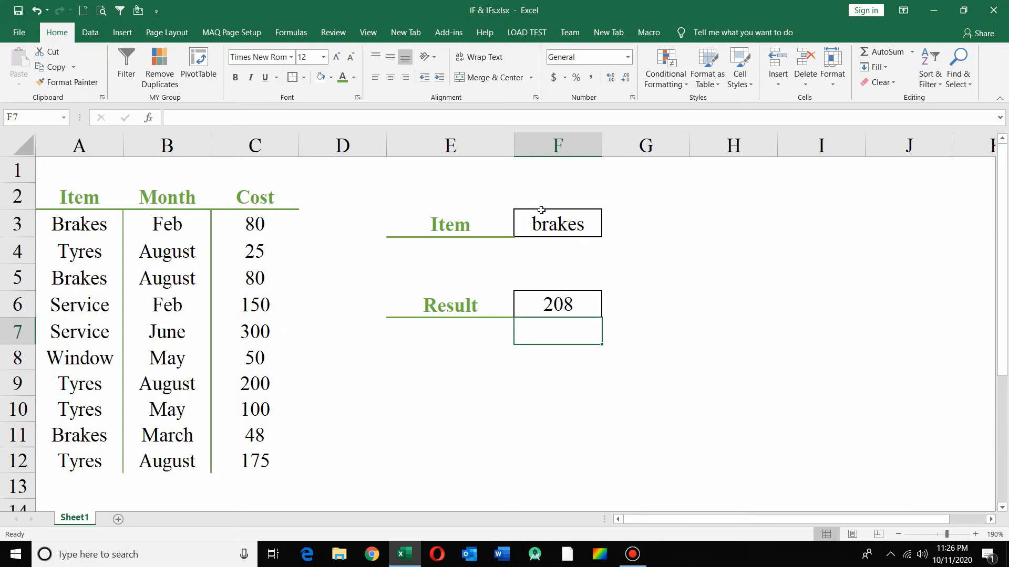
Copy the Item label and its criterion cell from E3:F3 to G3:H3.
{"action": "left_click_drag", "start_coordinate": [471, 219], "coordinate": [547, 223]}
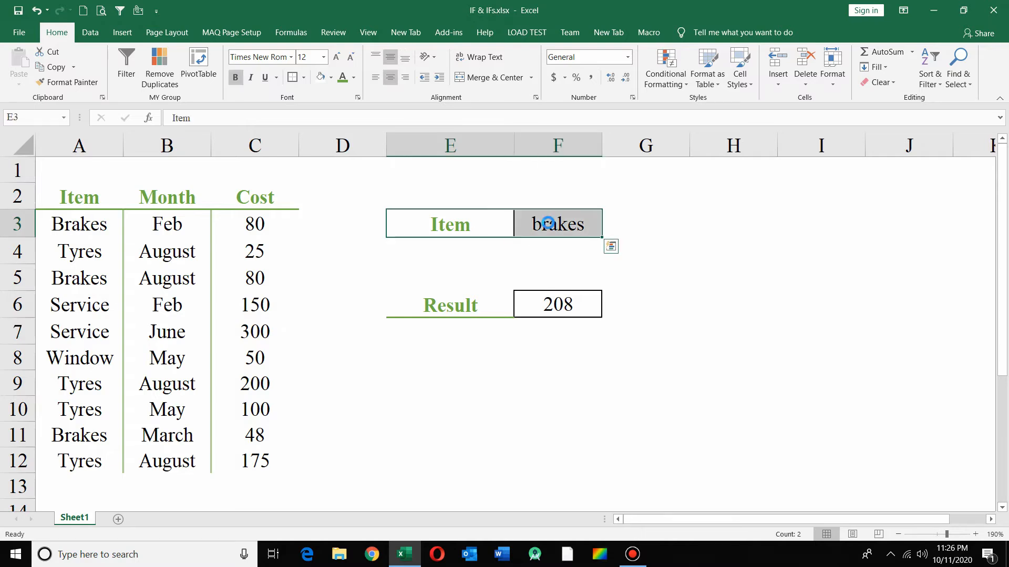
{"action": "key", "text": "ctrl+c"}
{"action": "left_click", "coordinate": [622, 222]}
{"action": "key", "text": "ctrl+v"}
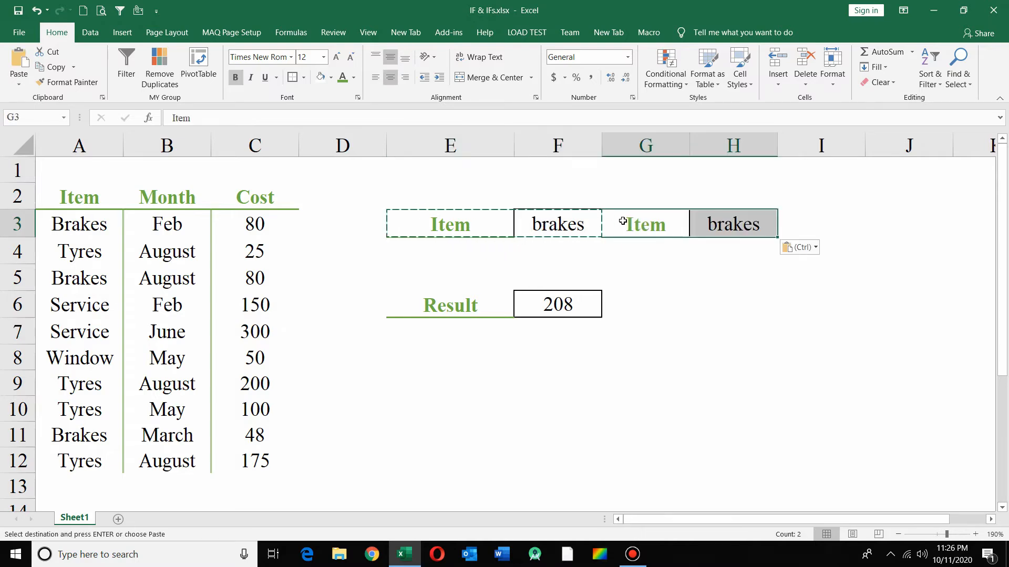
Rename the copied label in G3 as "Month" and enter "May" as its criterion in H3.
{"action": "left_click", "coordinate": [648, 227]}
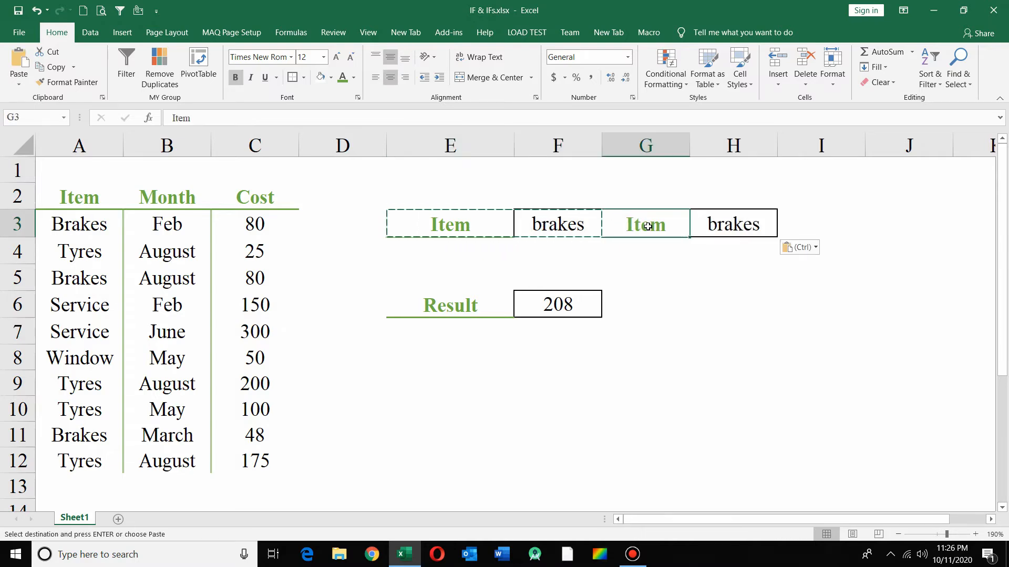
{"action": "type", "text": "Month"}
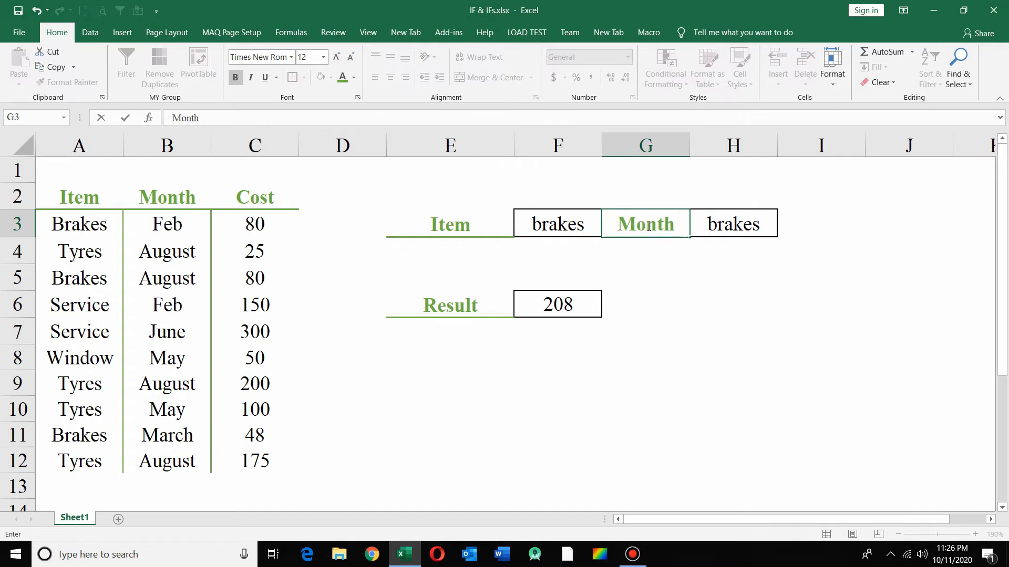
{"action": "key", "text": "Tab"}
{"action": "type", "text": "May"}
{"action": "key", "text": "ctrl+Return"}
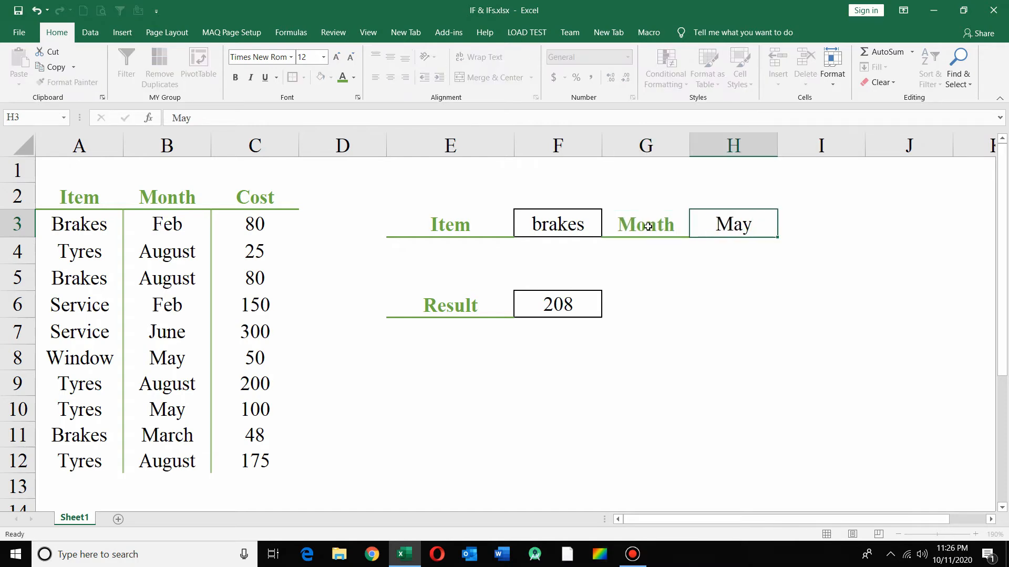
{"action": "key", "text": "Return"}
Extend the SUMIFS formula in F6 with second criteria range B3:B12 and criterion H3.
{"action": "left_click", "coordinate": [561, 305]}
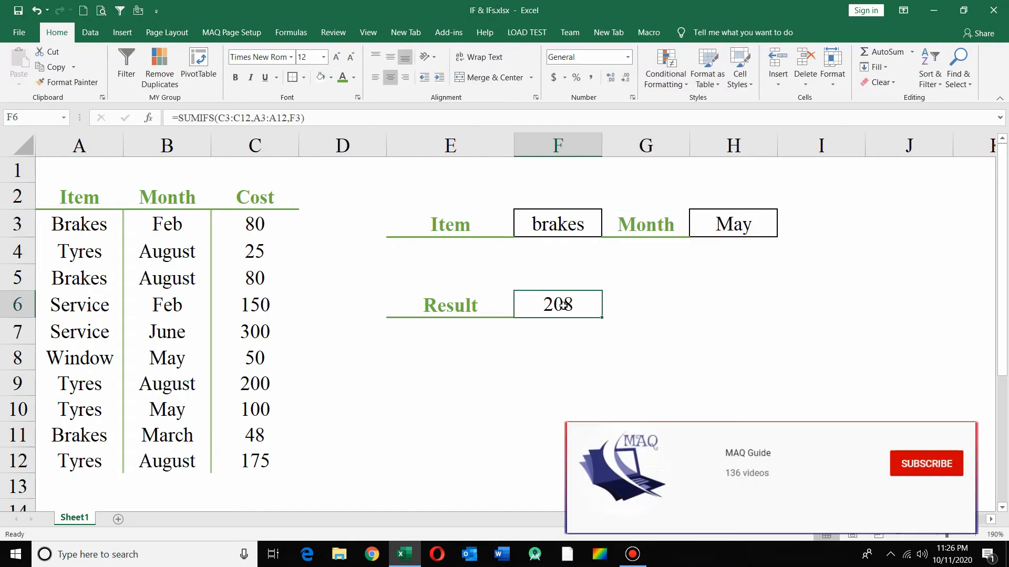
{"action": "double_click", "coordinate": [563, 305]}
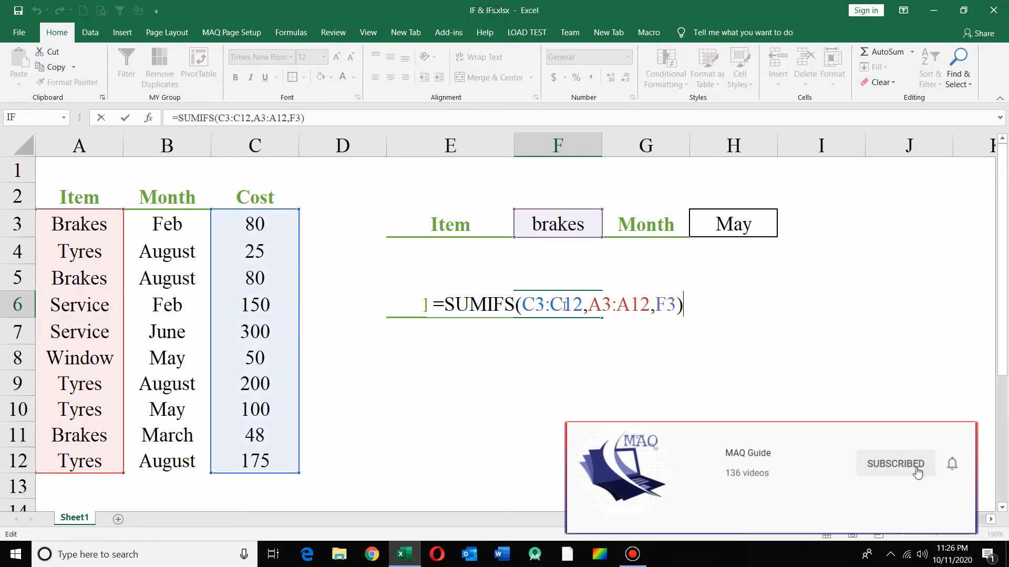
{"action": "key", "text": "Left"}
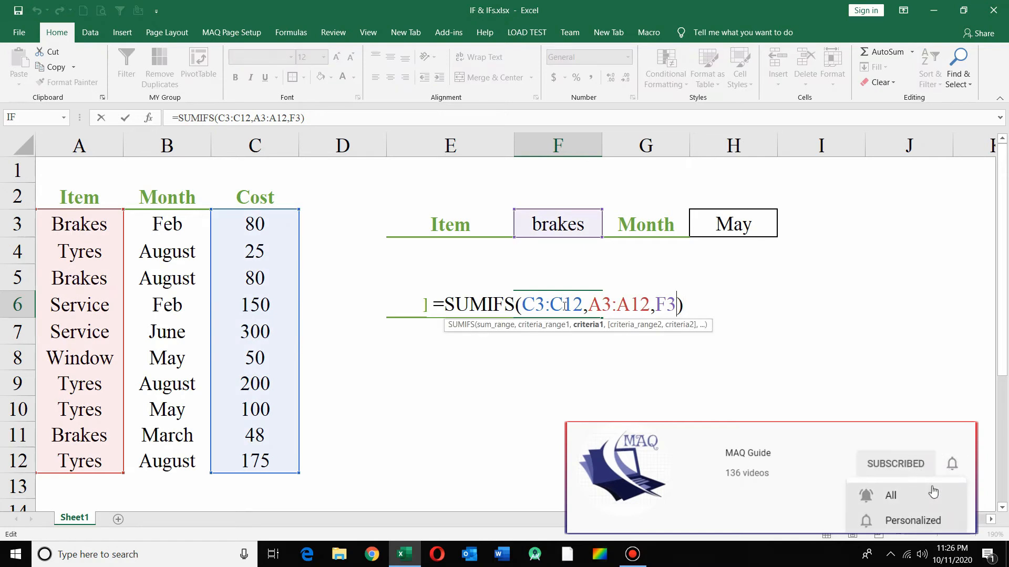
{"action": "type", "text": ","}
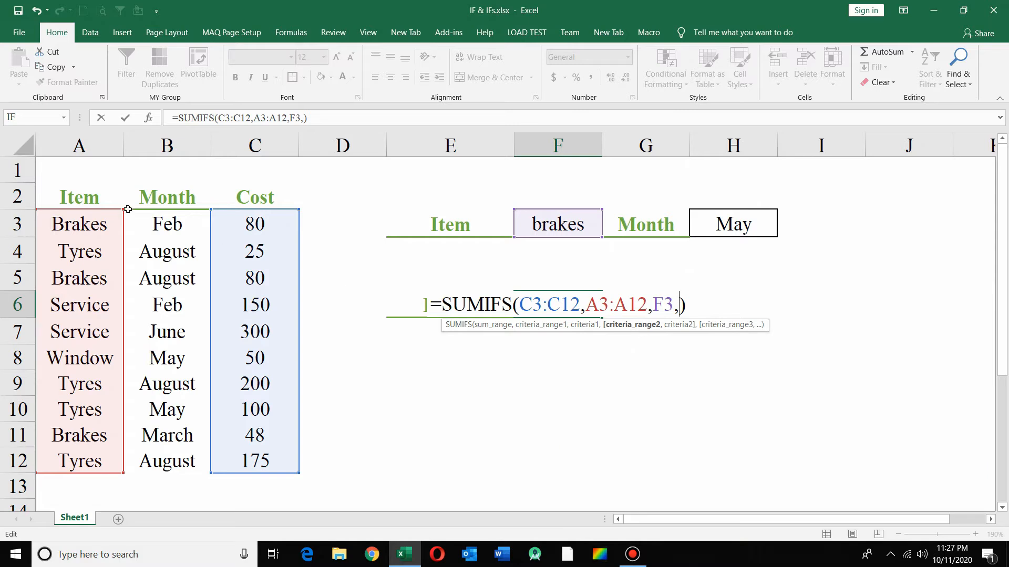
{"action": "left_click", "coordinate": [154, 218]}
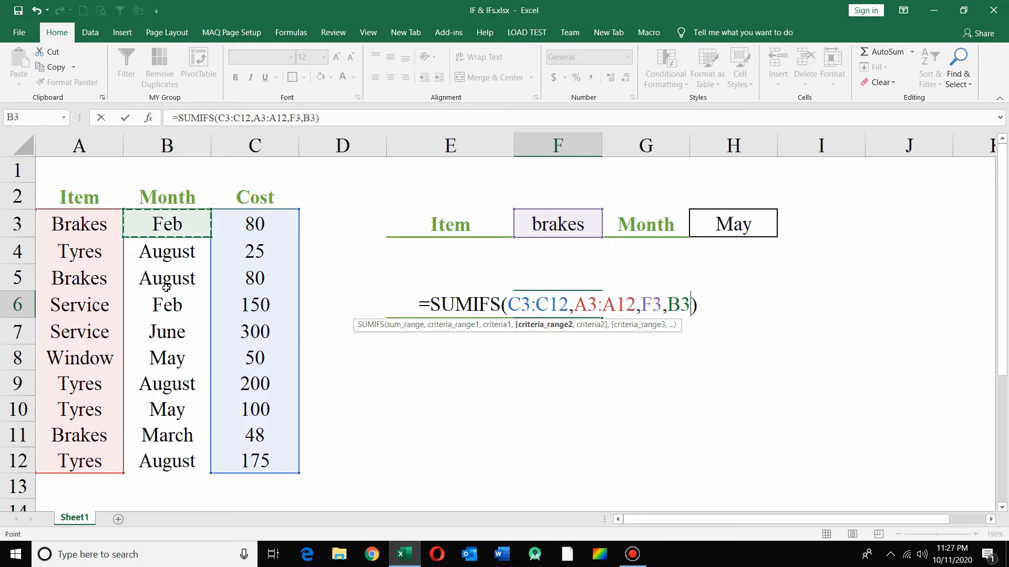
{"action": "left_click_drag", "start_coordinate": [173, 225], "coordinate": [173, 466]}
{"action": "type", "text": ","}
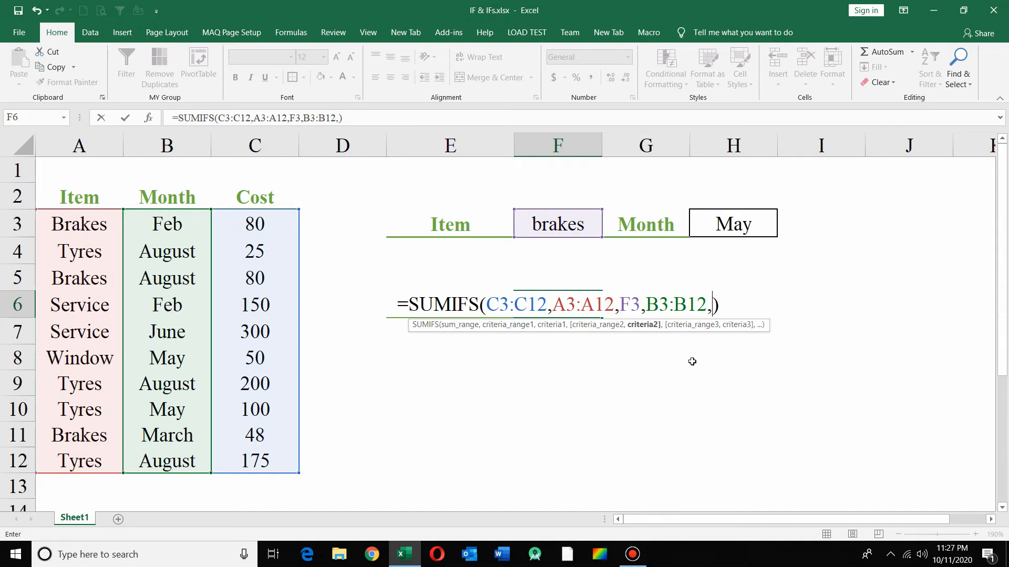
{"action": "left_click", "coordinate": [743, 225]}
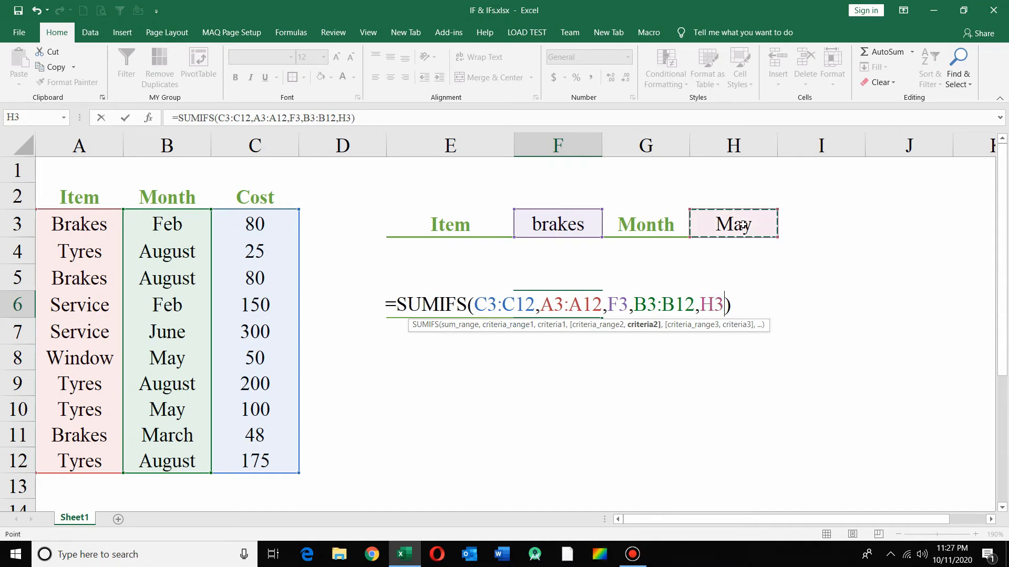
{"action": "key", "text": "Return"}
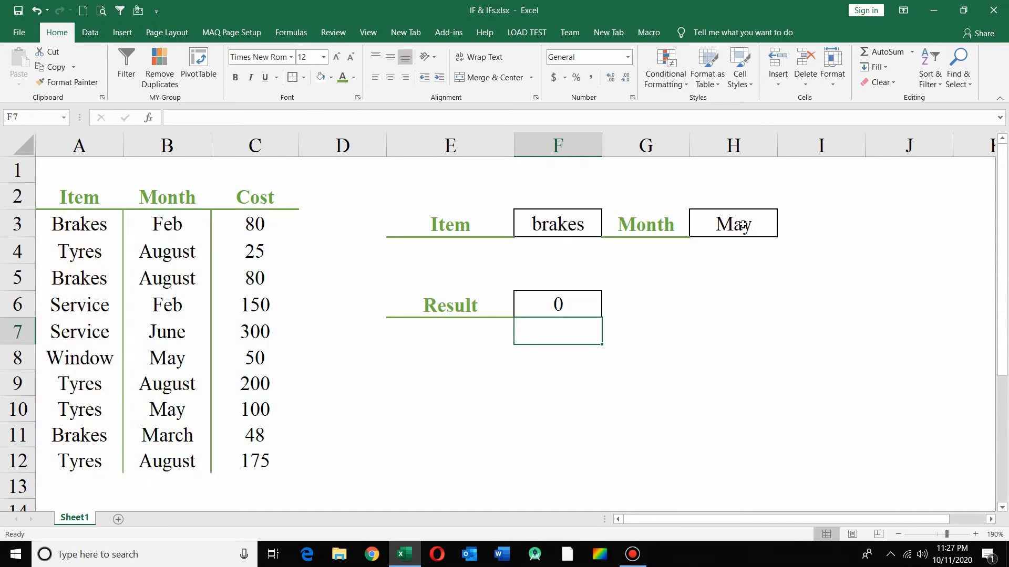
{"action": "key", "text": "Up"}
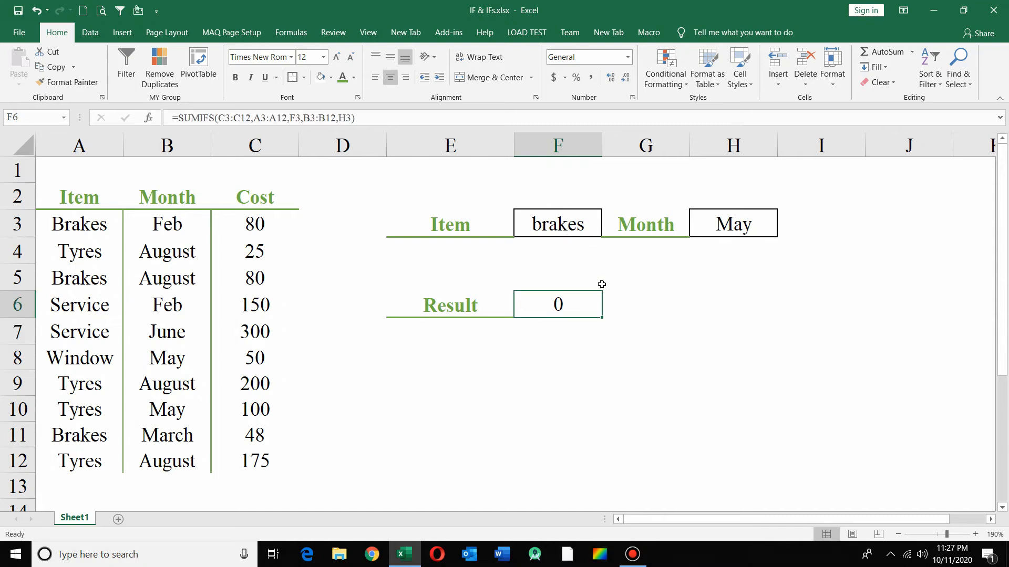
Change the month criterion in H3 to "Feb".
{"action": "left_click", "coordinate": [738, 232]}
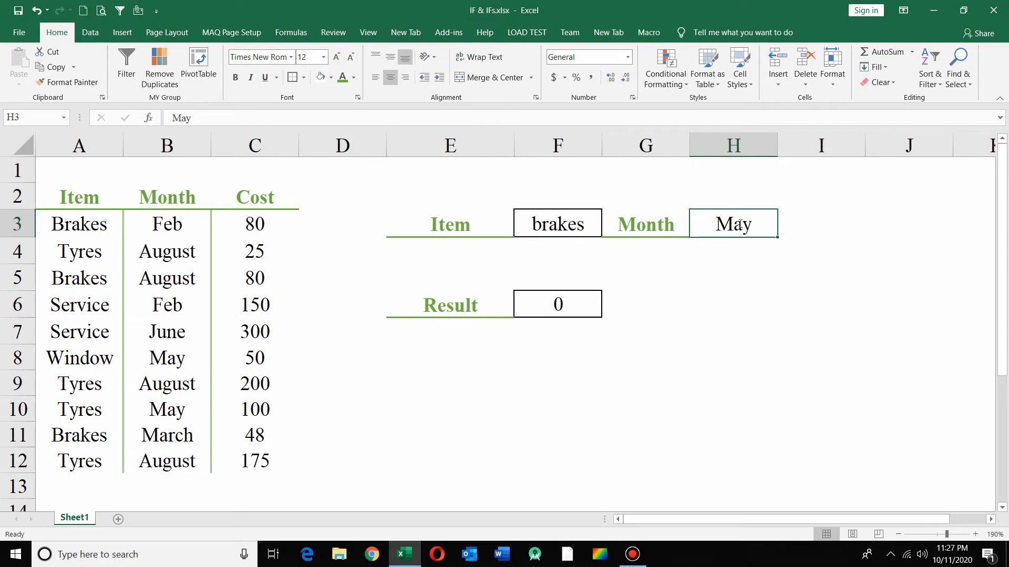
{"action": "type", "text": "Feb"}
{"action": "key", "text": "Return"}
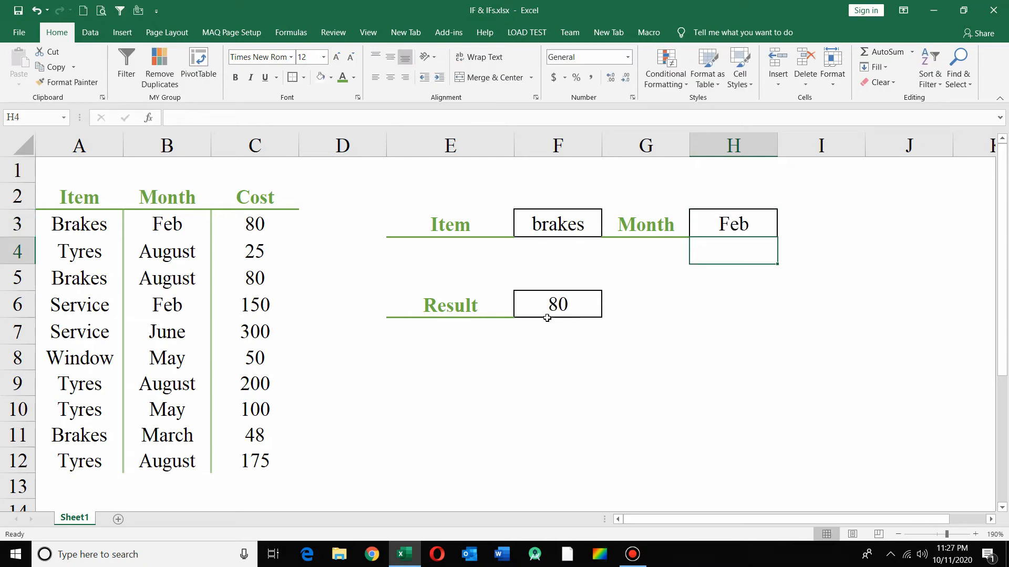
Set the item criterion in F3 to "tyres" and the month criterion in H3 to "august".
{"action": "left_click", "coordinate": [538, 224]}
{"action": "type", "text": "tyres"}
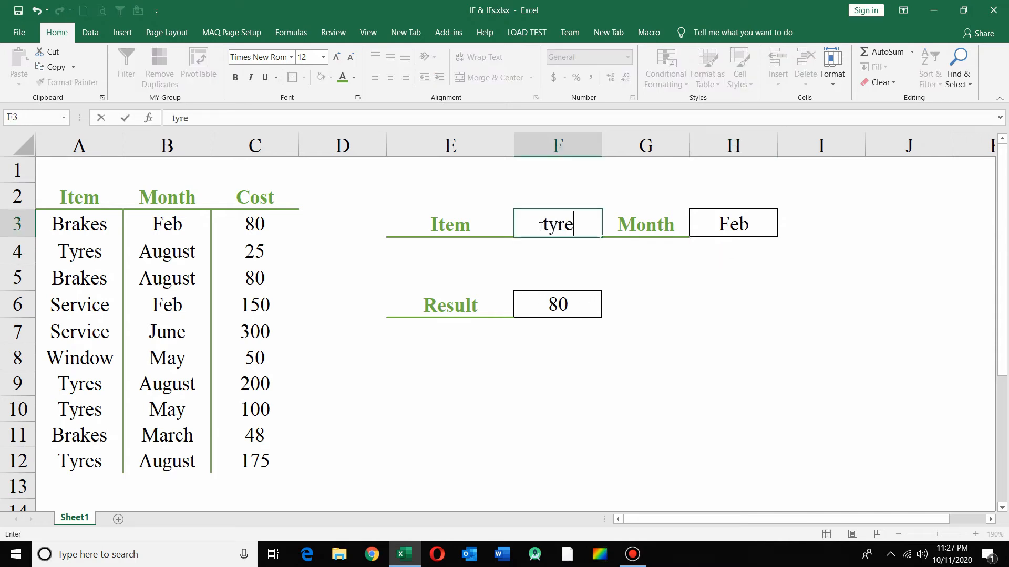
{"action": "key", "text": "Return"}
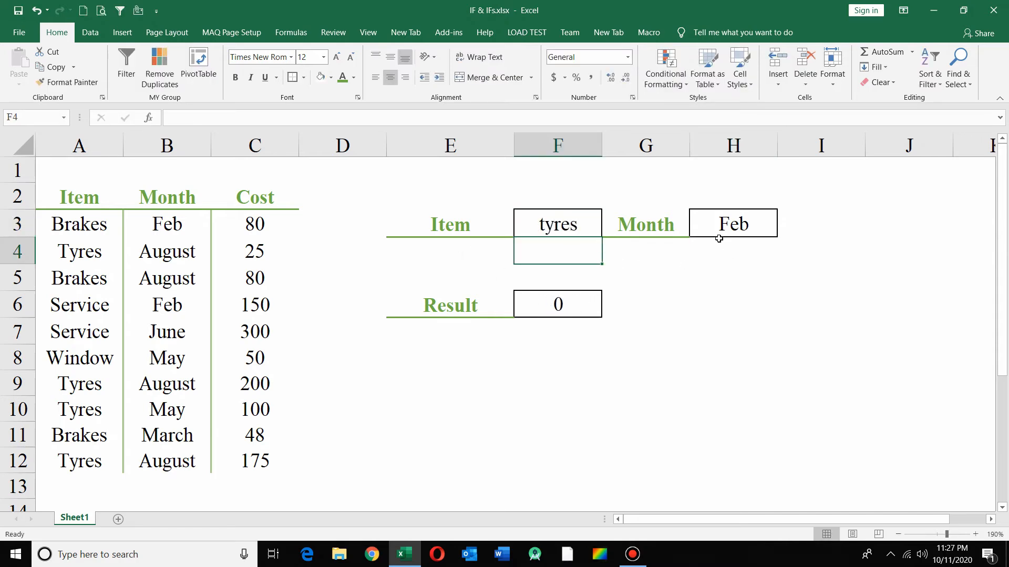
{"action": "left_click", "coordinate": [733, 223]}
{"action": "type", "text": "august"}
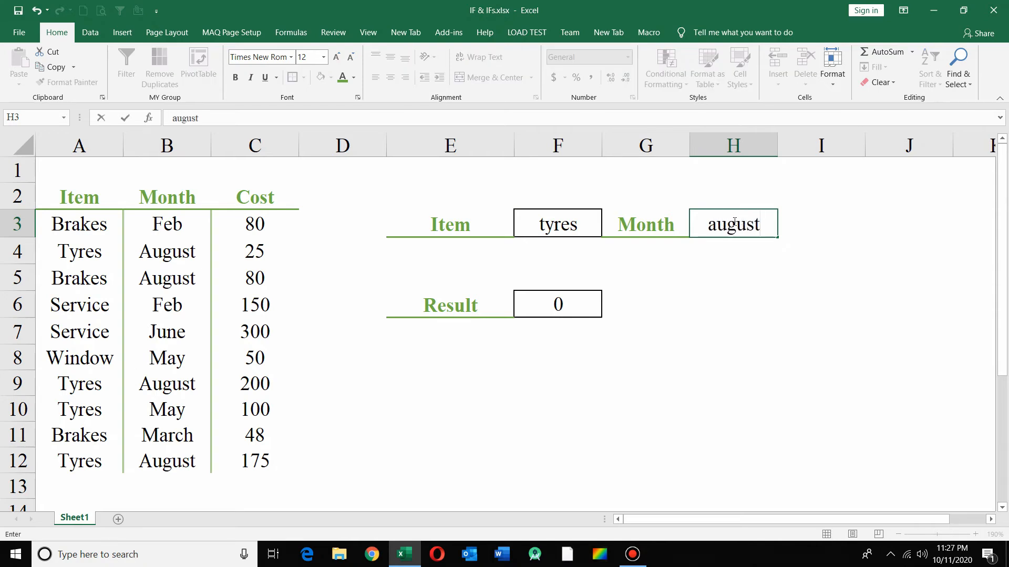
{"action": "key", "text": "Return"}
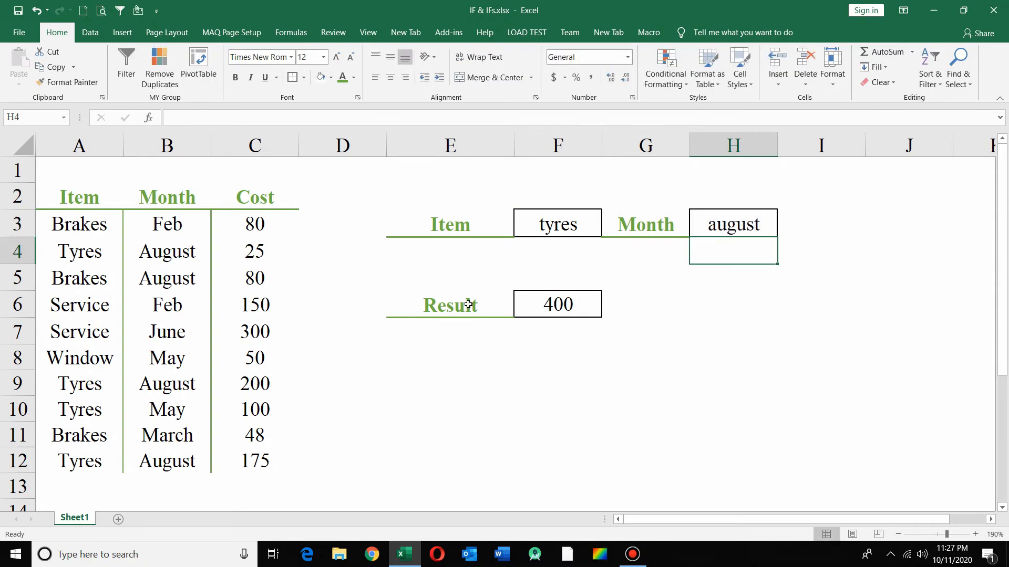
{"action": "left_click", "coordinate": [250, 256]}
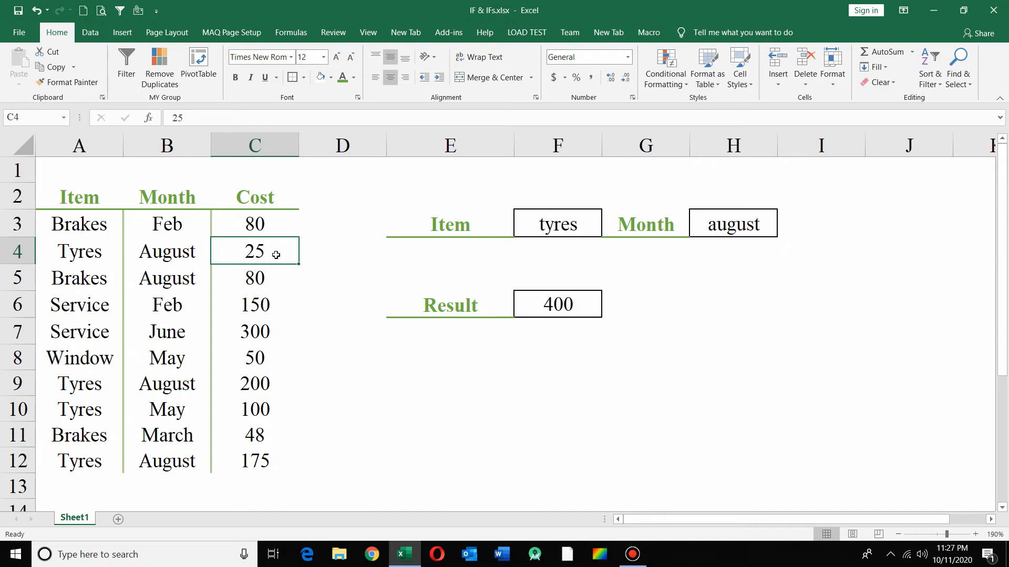
{"action": "left_click", "coordinate": [274, 380], "text": "ctrl"}
{"action": "left_click", "coordinate": [269, 416], "text": "ctrl"}
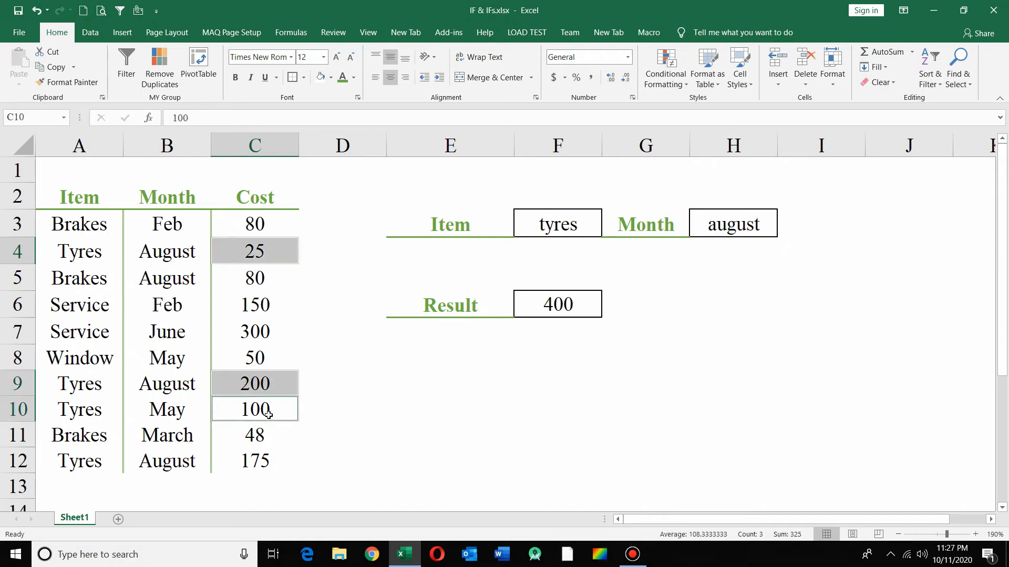
{"action": "left_click", "coordinate": [260, 460], "text": "ctrl"}
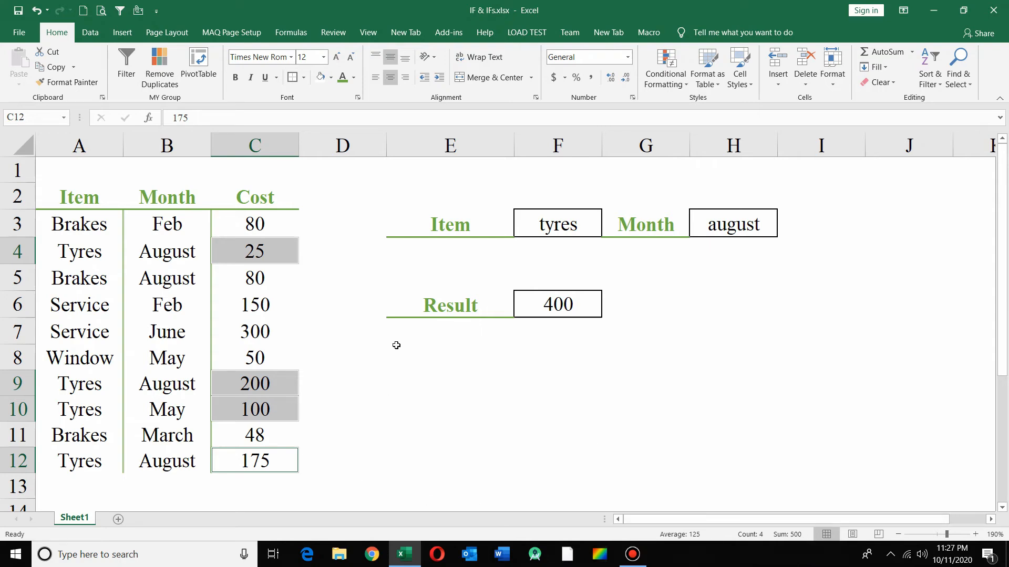
{"action": "left_click", "coordinate": [306, 394]}
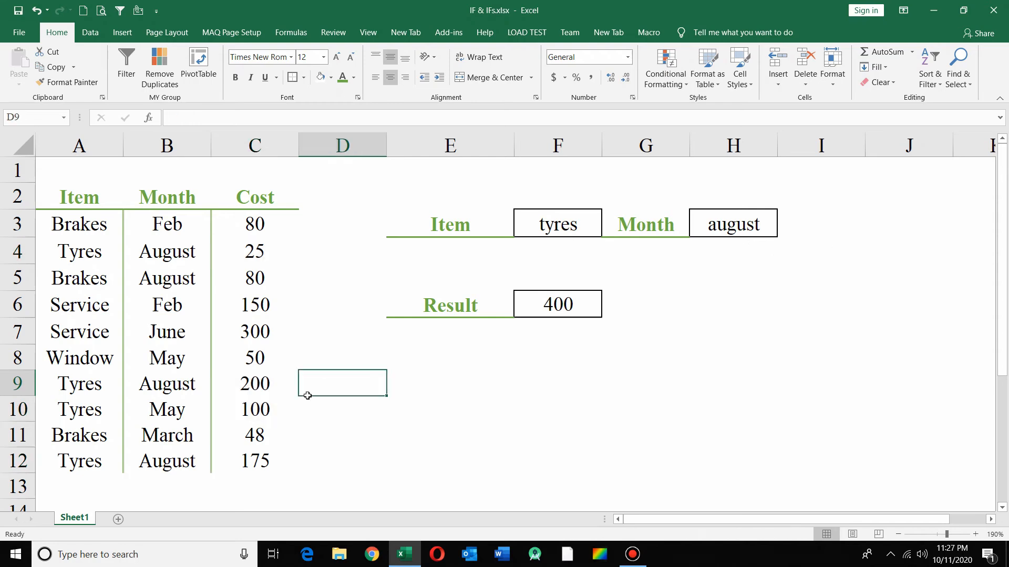
{"action": "left_click", "coordinate": [254, 254]}
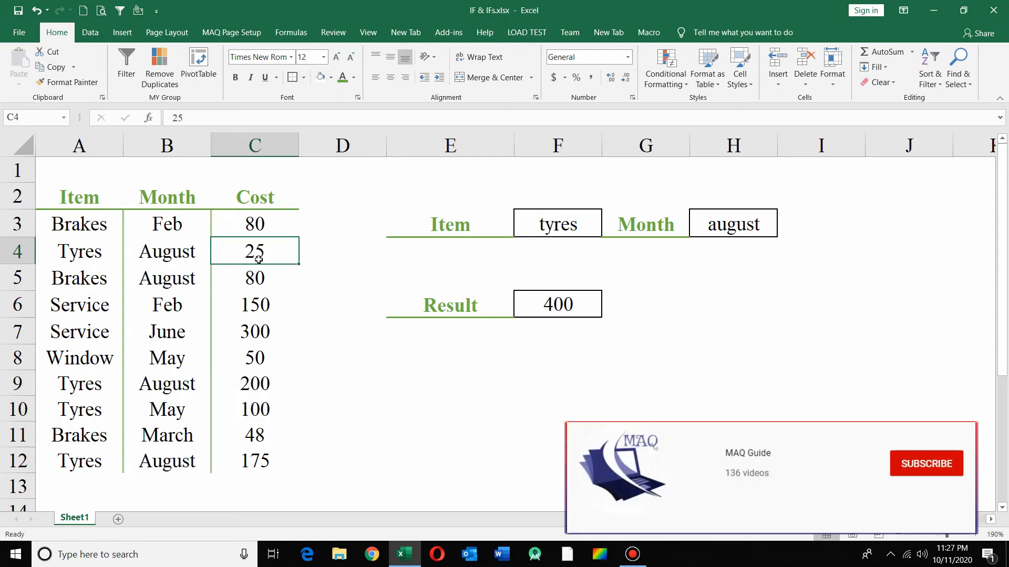
{"action": "left_click", "coordinate": [242, 387], "text": "shift"}
Select the August tyre costs in C4, C9 and C12 together to check their sum against the result.
{"action": "left_click", "coordinate": [260, 254]}
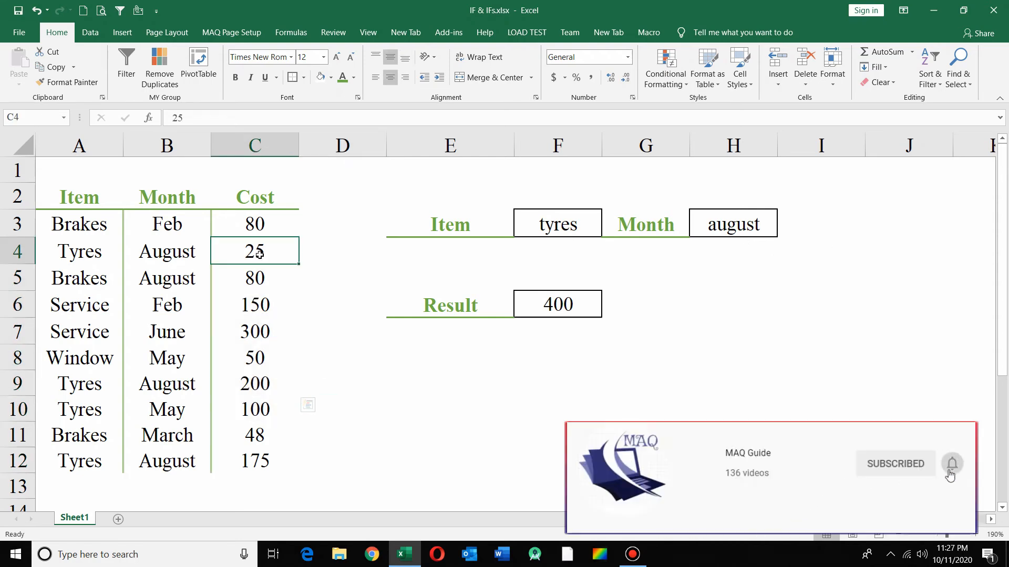
{"action": "left_click", "coordinate": [264, 383], "text": "ctrl"}
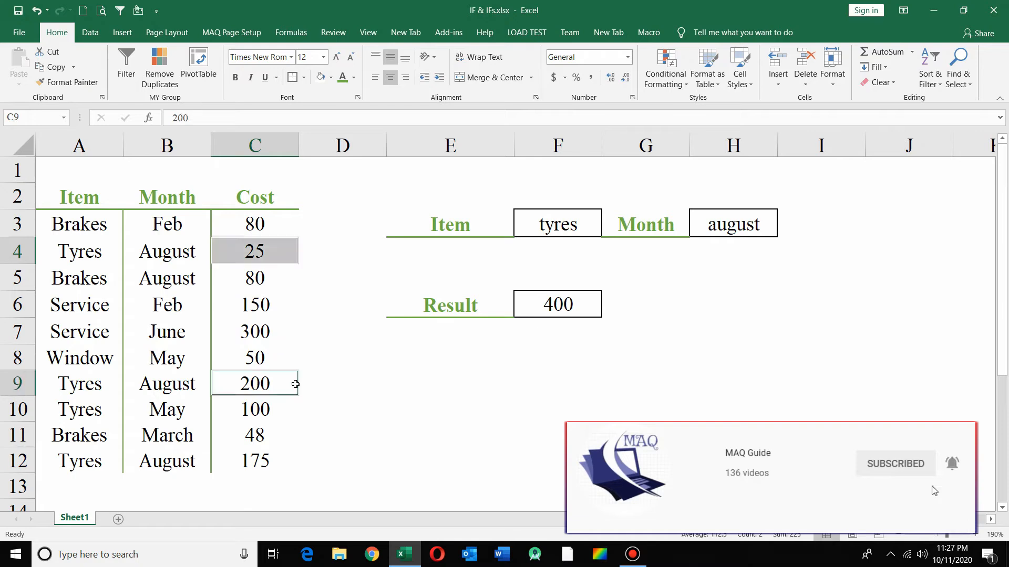
{"action": "left_click", "coordinate": [261, 459], "text": "ctrl"}
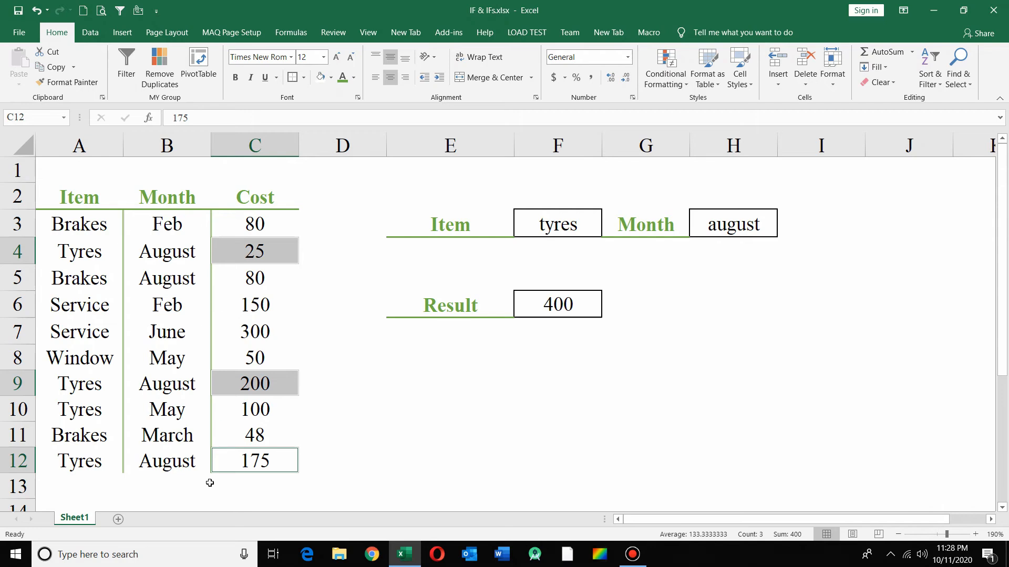
{"action": "left_click", "coordinate": [556, 350]}
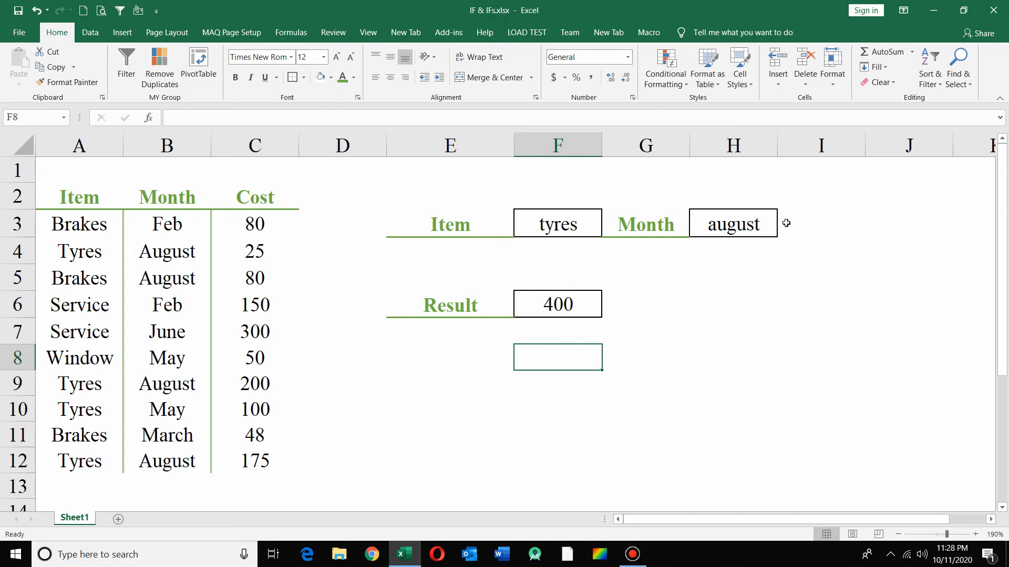
Copy the Month label and its criterion cell from G3:H3 to I3:J3.
{"action": "left_click", "coordinate": [808, 229]}
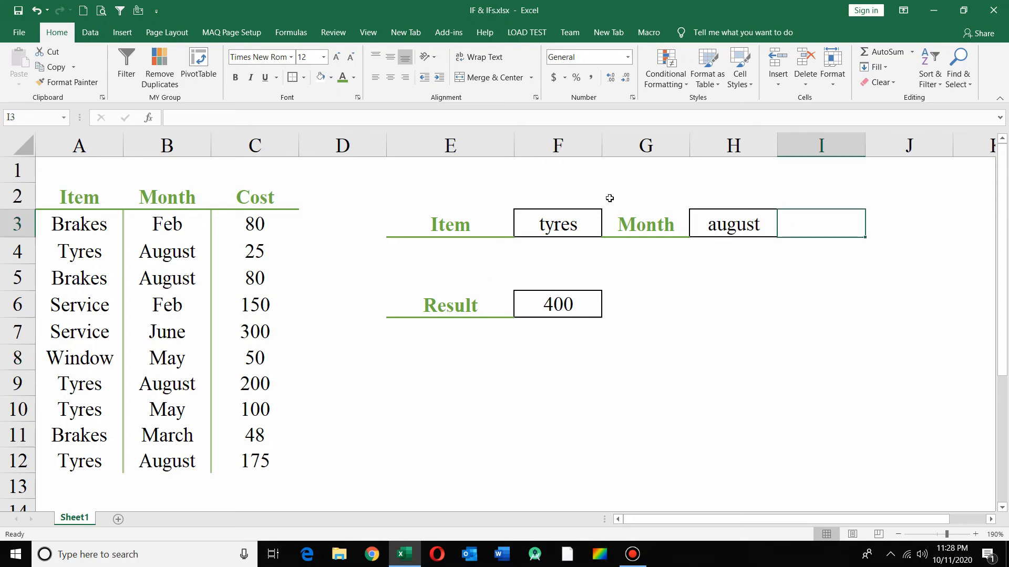
{"action": "left_click_drag", "start_coordinate": [638, 224], "coordinate": [724, 227]}
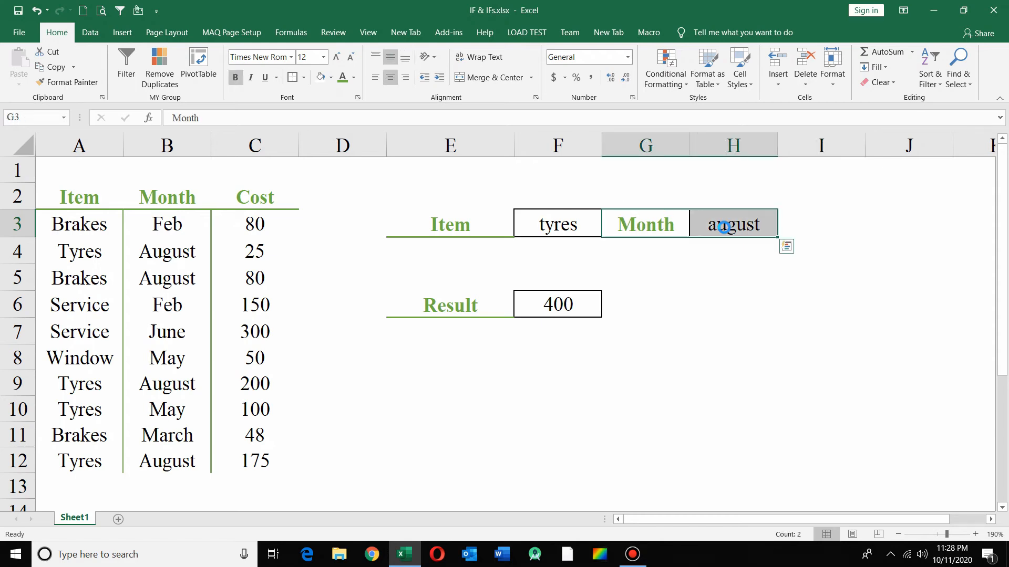
{"action": "key", "text": "ctrl+c"}
{"action": "left_click", "coordinate": [804, 221]}
{"action": "key", "text": "ctrl+v"}
Rename the copied label in I3 as "Cost" and enter ">100" as its criterion in J3.
{"action": "left_click", "coordinate": [834, 229]}
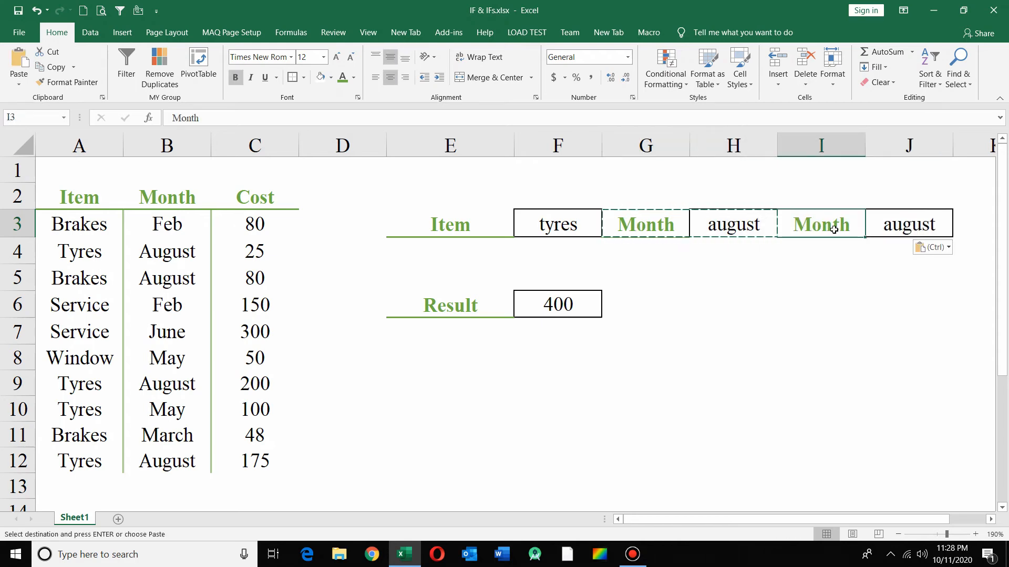
{"action": "type", "text": "Cost"}
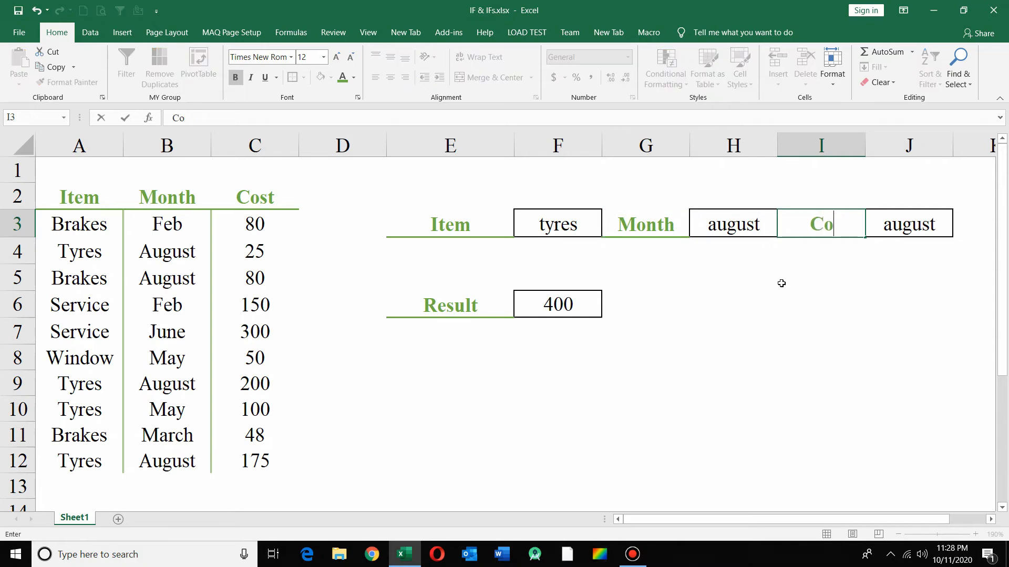
{"action": "key", "text": "Return"}
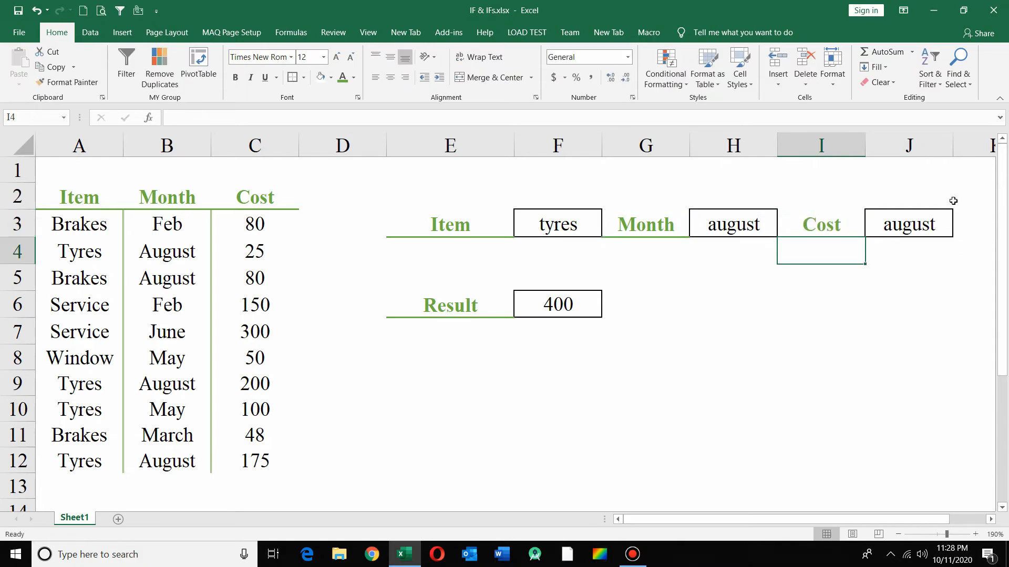
{"action": "left_click", "coordinate": [932, 219]}
{"action": "type", "text": ">1"}
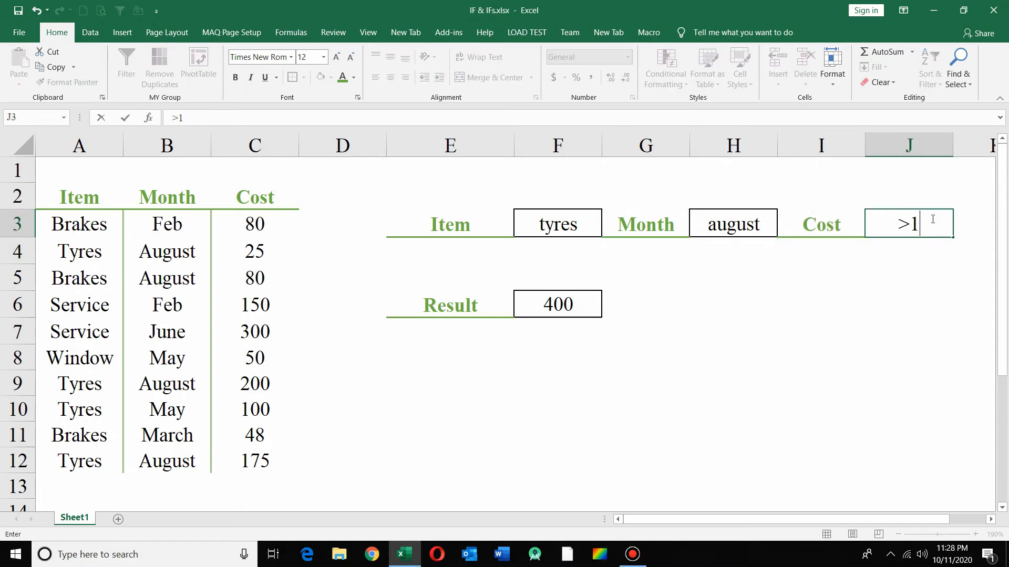
{"action": "type", "text": "00"}
{"action": "key", "text": "Return"}
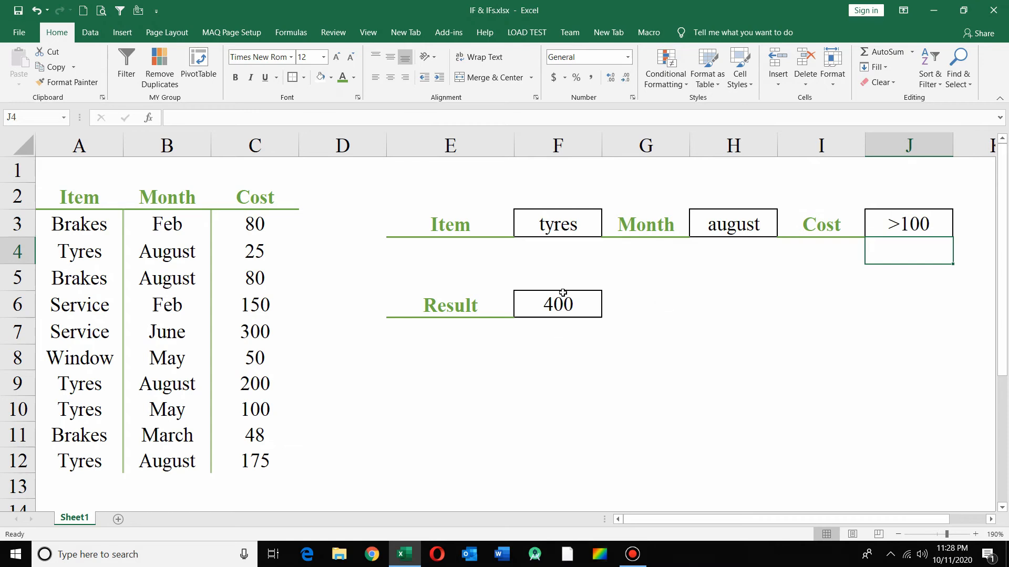
Extend the SUMIFS formula in F6 with a third condition using criteria range C3:C12 and criterion J3.
{"action": "left_click", "coordinate": [563, 294]}
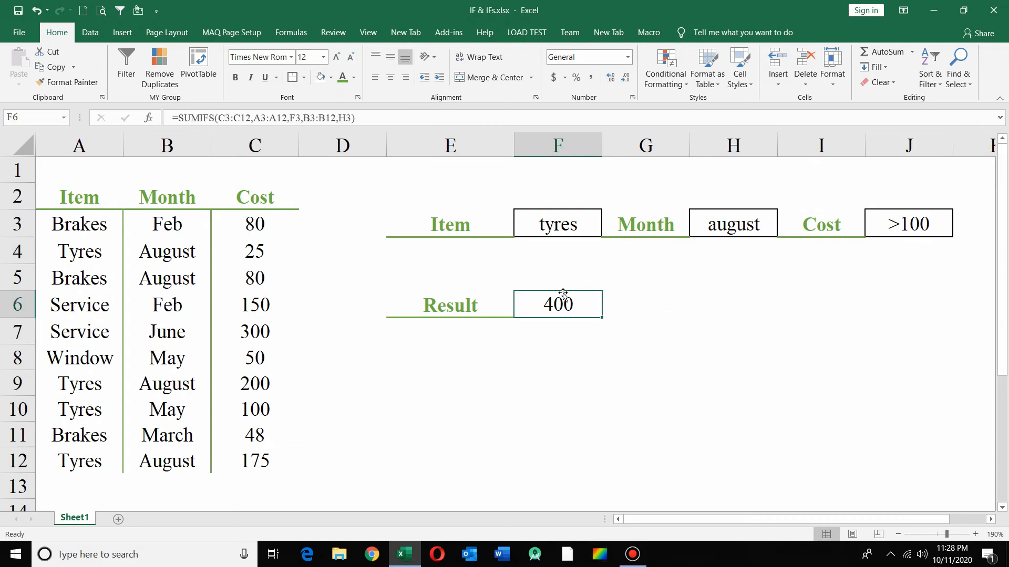
{"action": "double_click", "coordinate": [523, 308]}
{"action": "key", "text": "Left"}
{"action": "type", "text": ","}
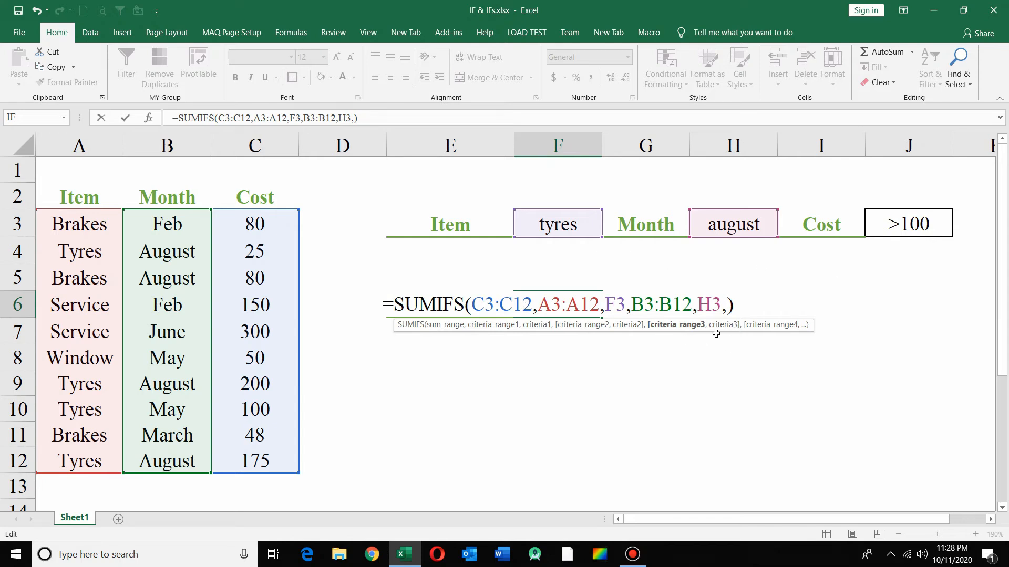
{"action": "left_click_drag", "start_coordinate": [277, 225], "coordinate": [273, 470]}
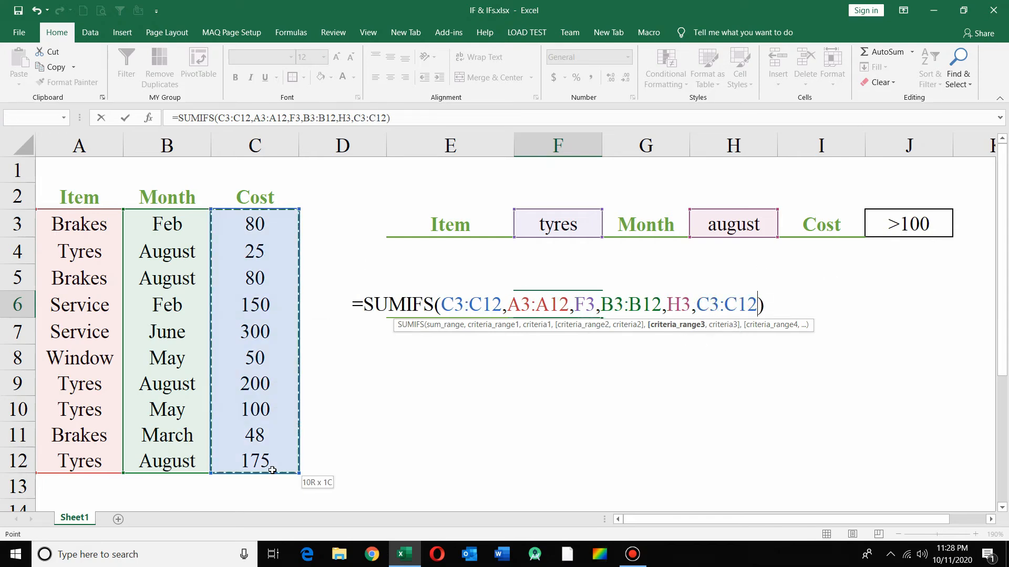
{"action": "type", "text": ","}
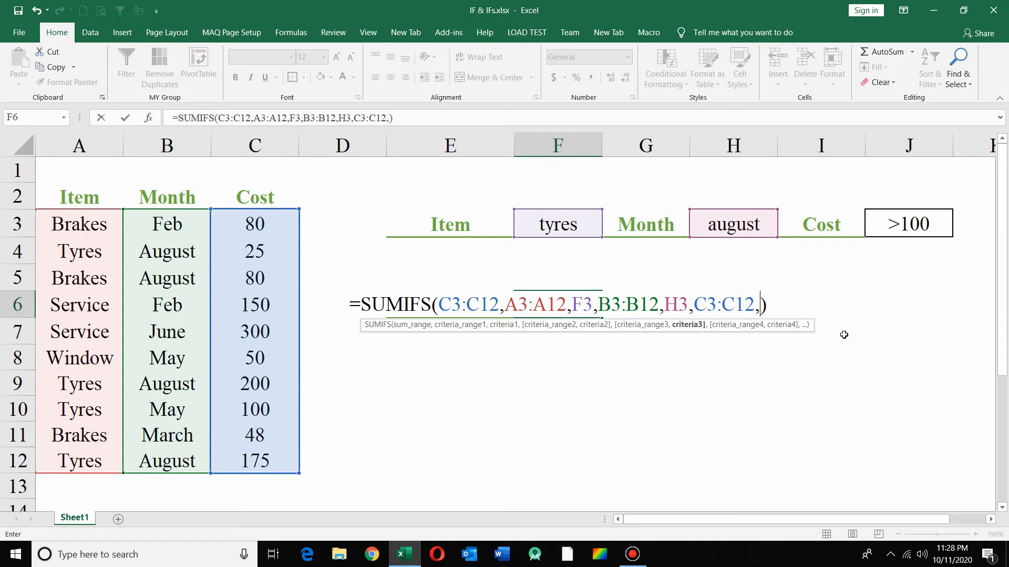
{"action": "left_click", "coordinate": [904, 222]}
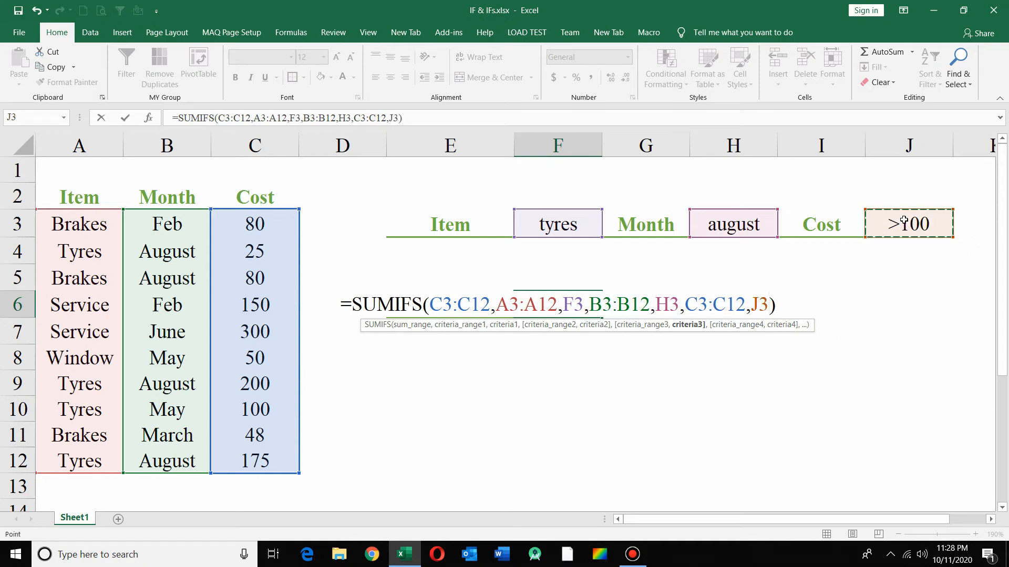
{"action": "key", "text": "Return"}
{"action": "key", "text": "Up"}
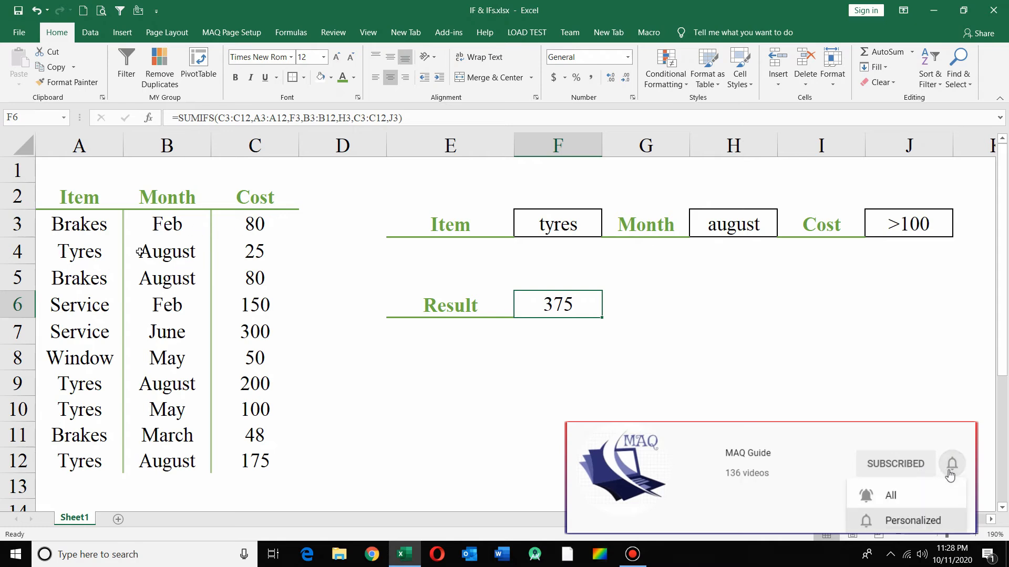
Check the tyre rows against the criteria and select the August costs above 100 in C9 and C12 together to compare their sum.
{"action": "left_click", "coordinate": [120, 251]}
{"action": "left_click_drag", "start_coordinate": [120, 251], "coordinate": [254, 256]}
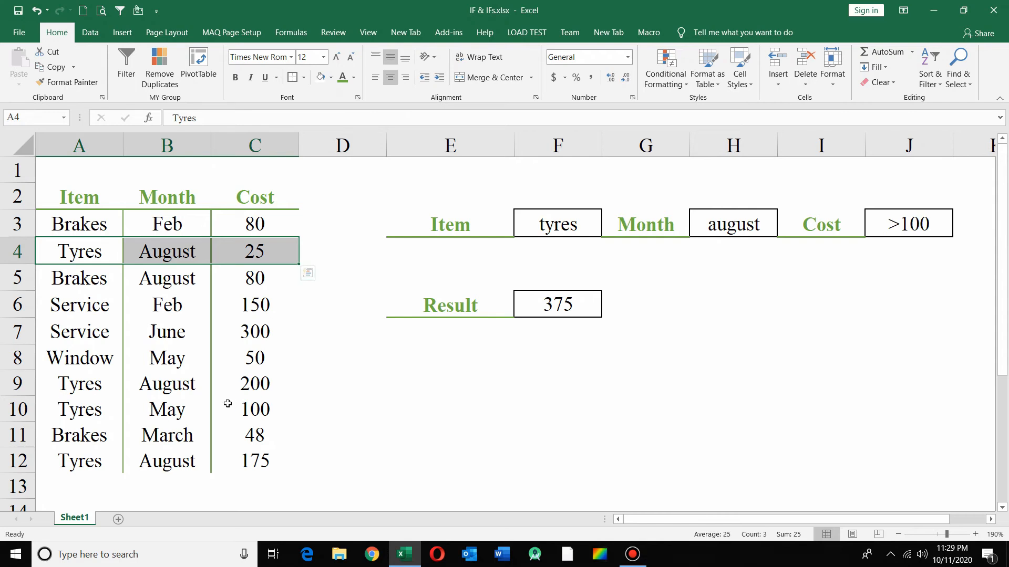
{"action": "left_click", "coordinate": [257, 413]}
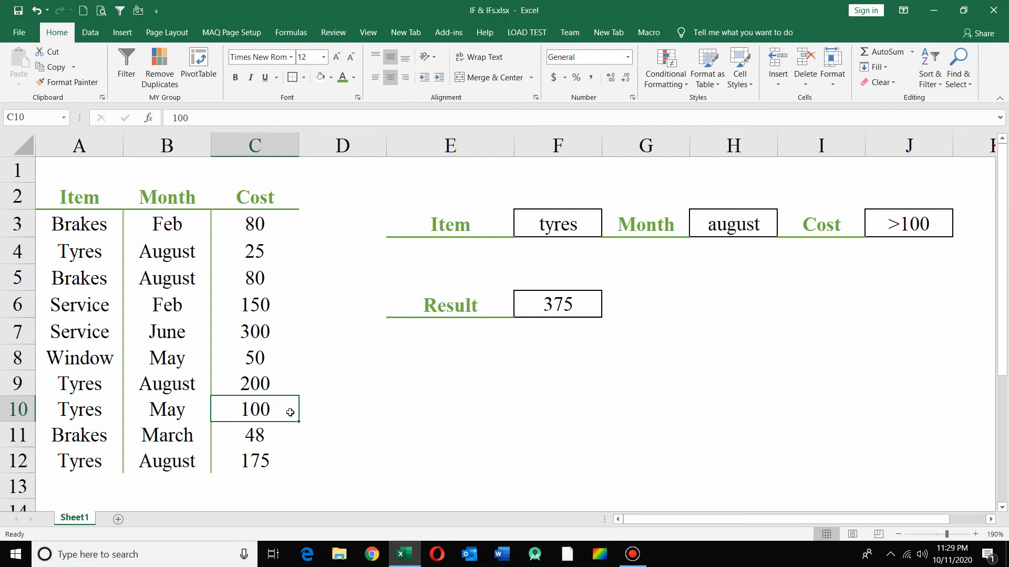
{"action": "left_click", "coordinate": [253, 472]}
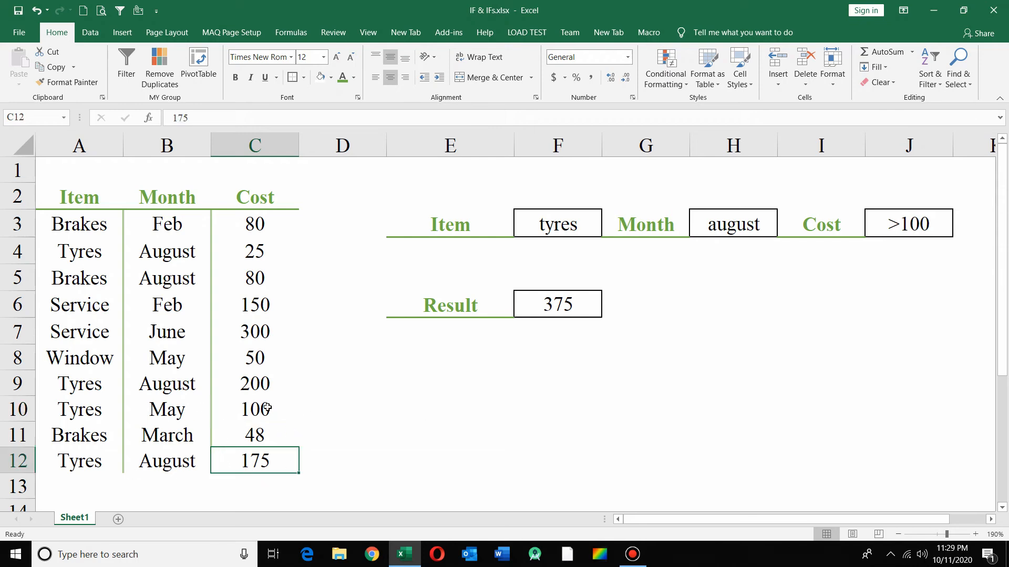
{"action": "left_click", "coordinate": [260, 387], "text": "ctrl"}
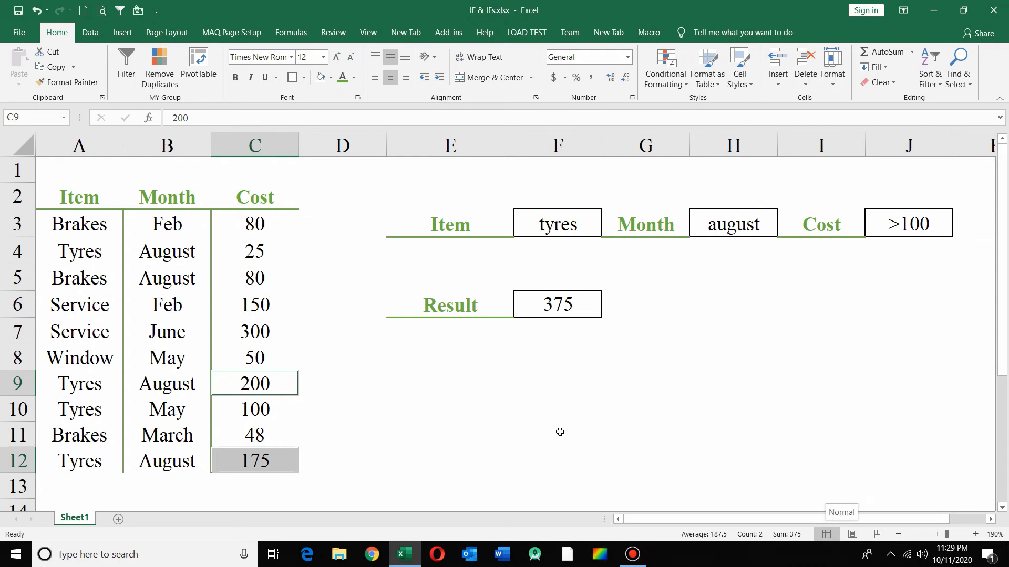
{"action": "left_click", "coordinate": [241, 407]}
{"action": "left_click", "coordinate": [170, 409]}
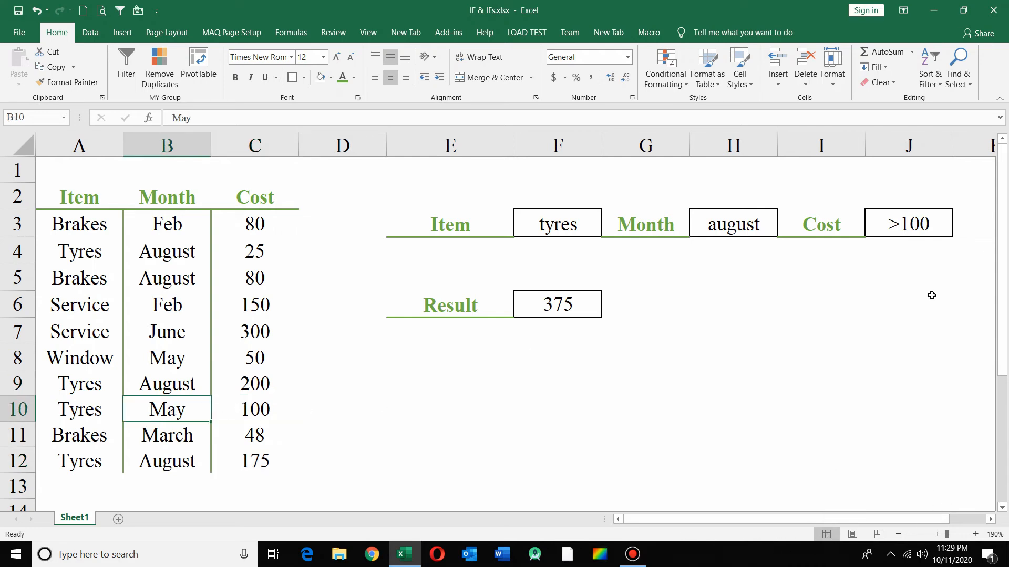
Set the cost criterion in J3 to ">50" and review the month and cost criteria against the May tyres row.
{"action": "left_click", "coordinate": [905, 224]}
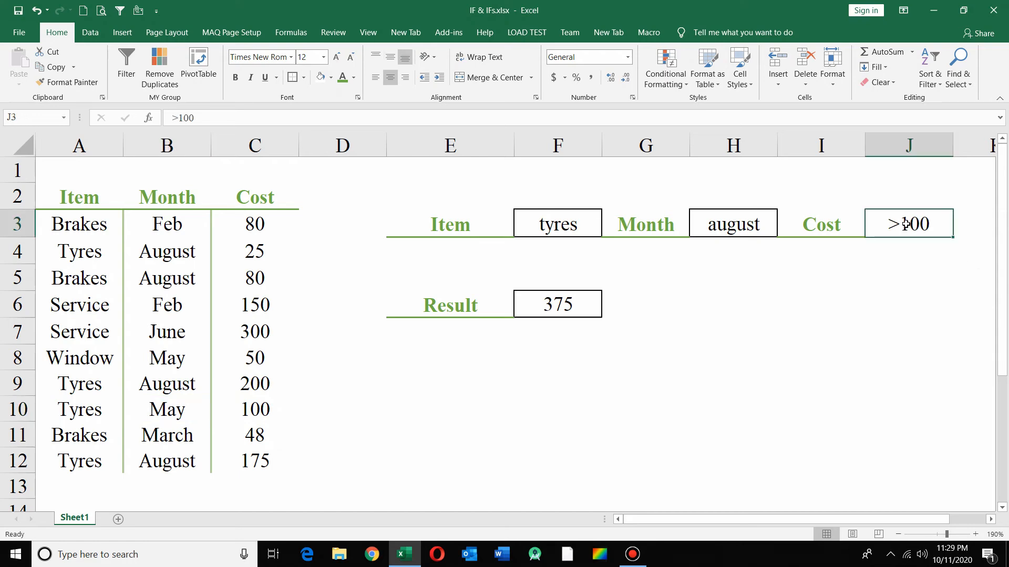
{"action": "type", "text": ">50"}
{"action": "key", "text": "Return"}
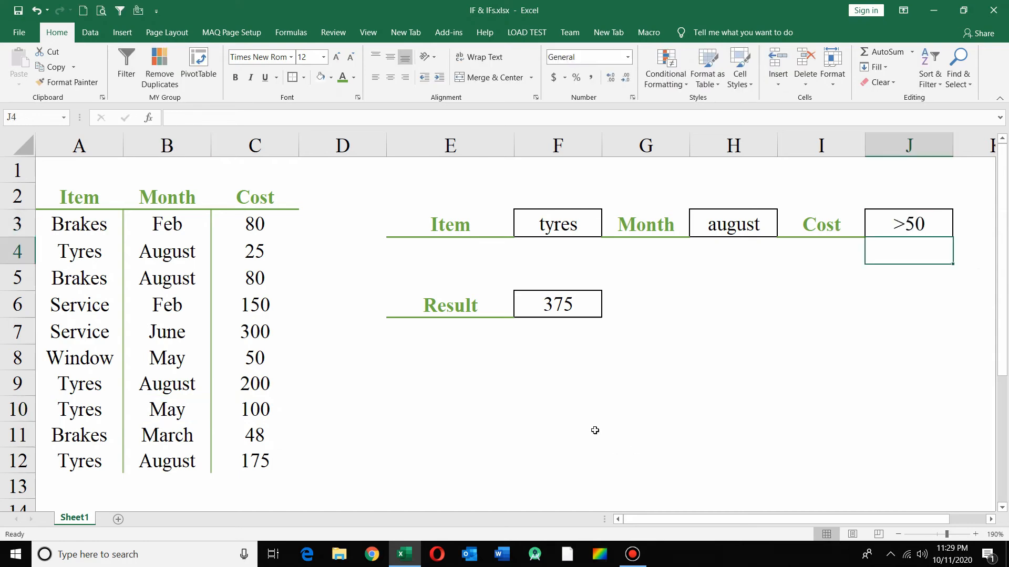
{"action": "left_click", "coordinate": [158, 413]}
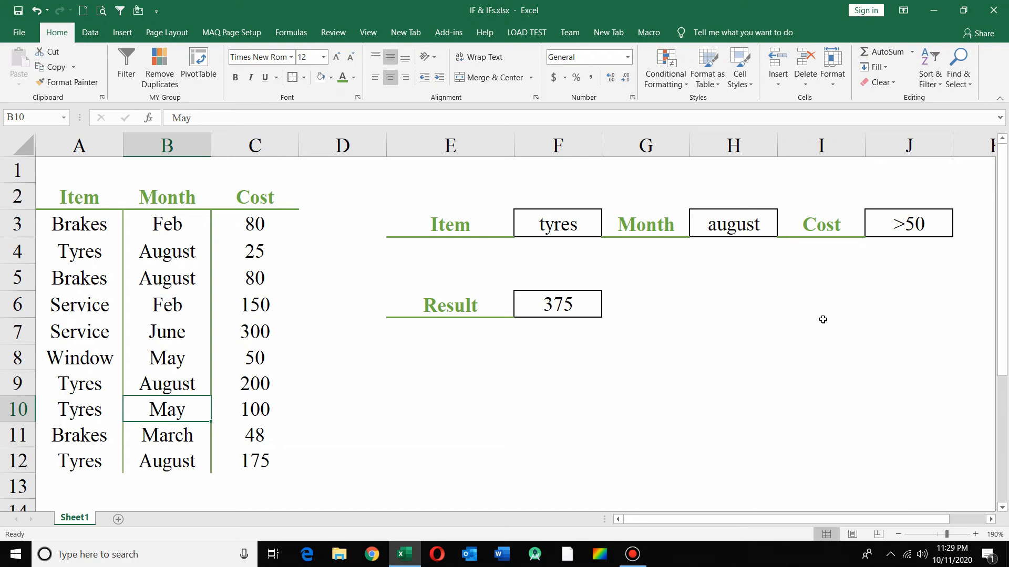
{"action": "left_click", "coordinate": [727, 232]}
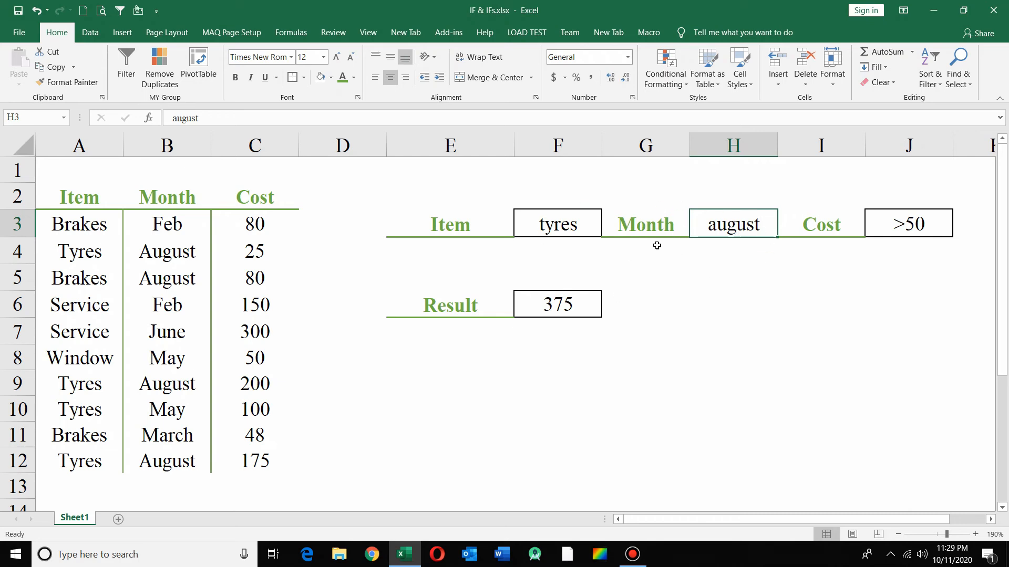
{"action": "left_click", "coordinate": [912, 224]}
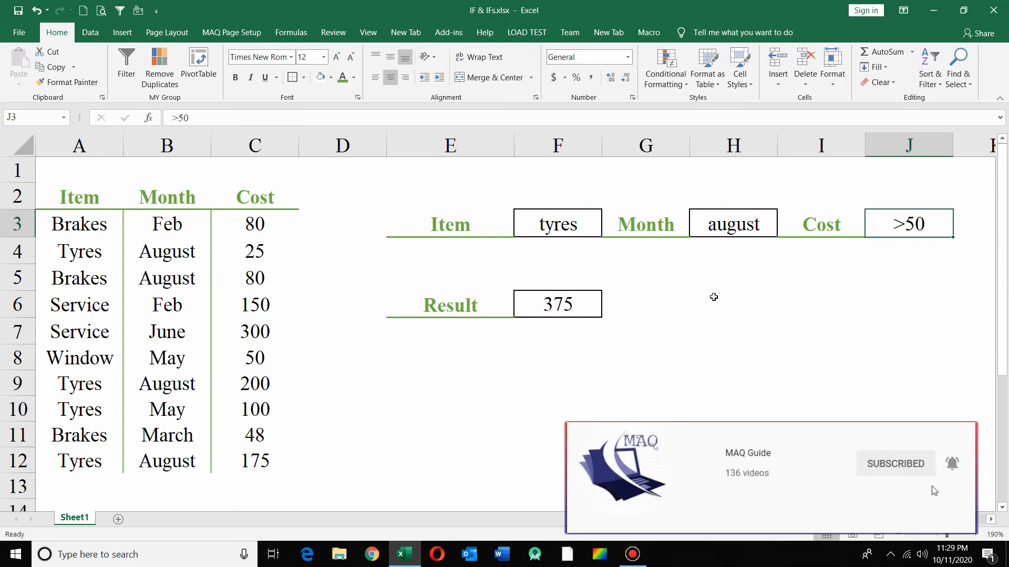
Clear the month criterion in H3 and remove the B3:B12,H3 condition from the SUMIFS formula in F6.
{"action": "left_click", "coordinate": [732, 227]}
{"action": "key", "text": "Delete"}
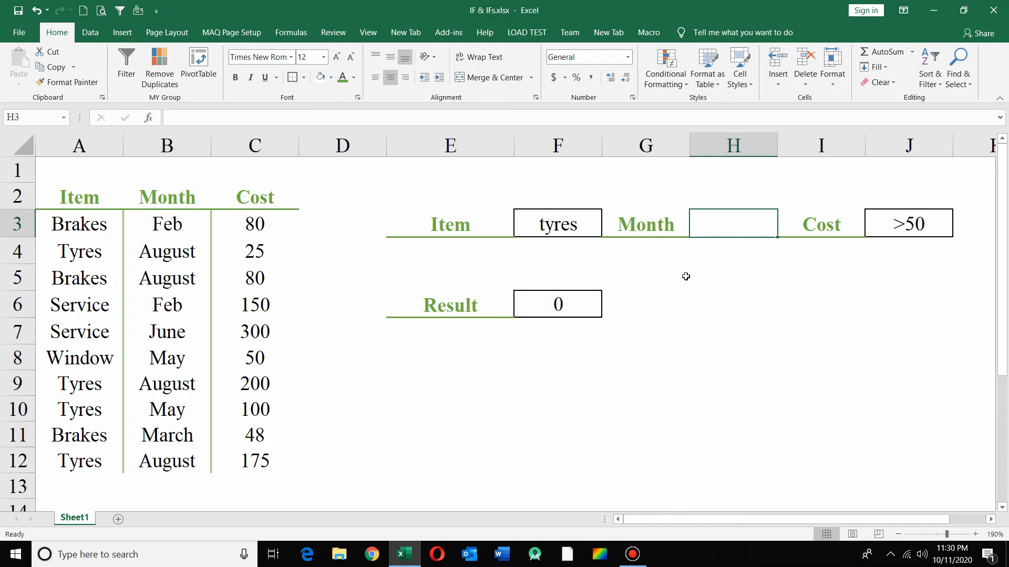
{"action": "left_click", "coordinate": [554, 312]}
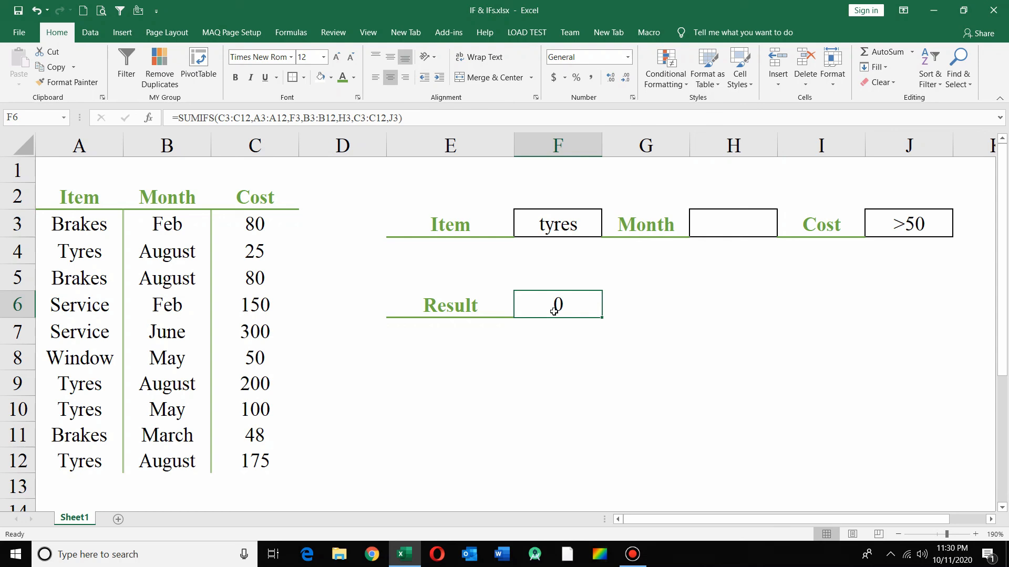
{"action": "double_click", "coordinate": [547, 300]}
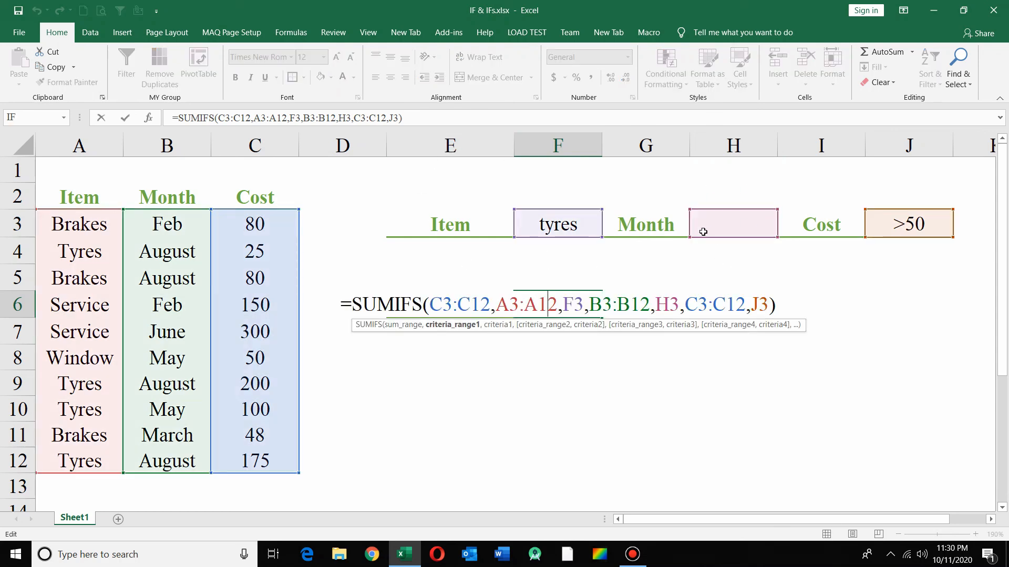
{"action": "left_click_drag", "start_coordinate": [680, 305], "coordinate": [587, 299]}
{"action": "key", "text": "BackSpace"}
{"action": "key", "text": "BackSpace"}
{"action": "key", "text": "Return"}
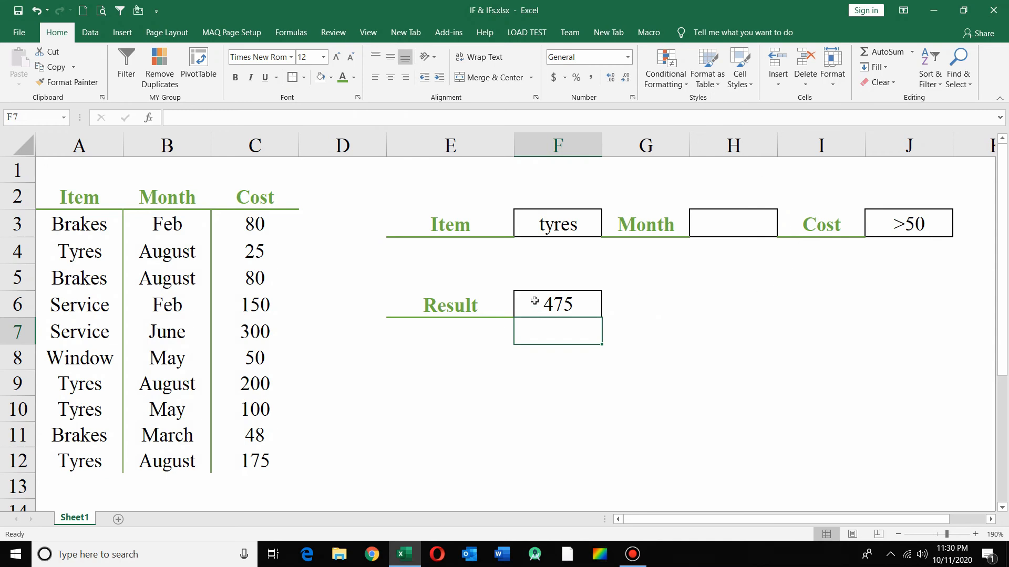
{"action": "left_click", "coordinate": [547, 310]}
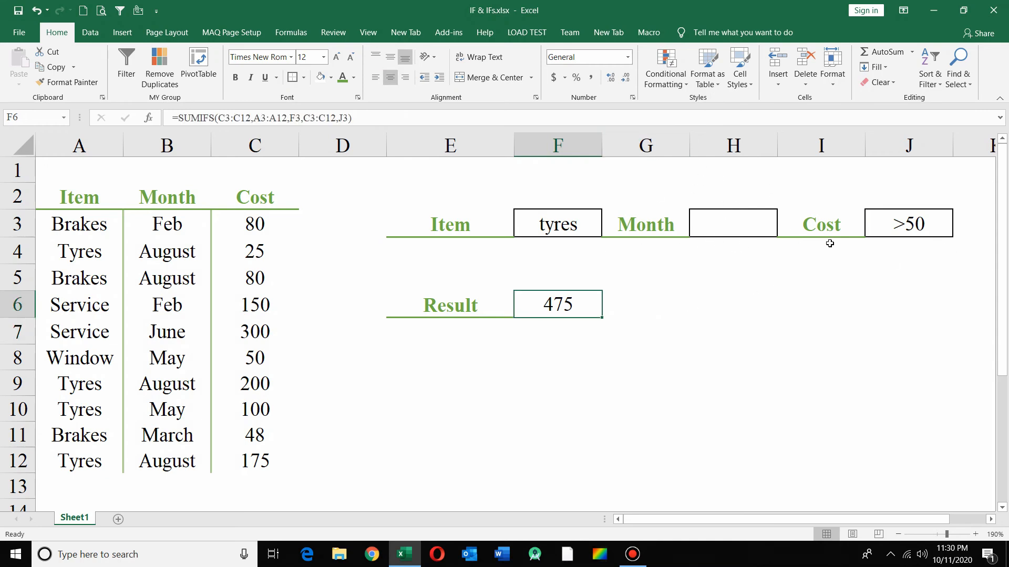
Review the item and cost criteria and select the matching tyre costs in C9, C10 and C12 together to check their sum.
{"action": "left_click", "coordinate": [552, 228]}
{"action": "left_click_drag", "start_coordinate": [824, 225], "coordinate": [914, 231]}
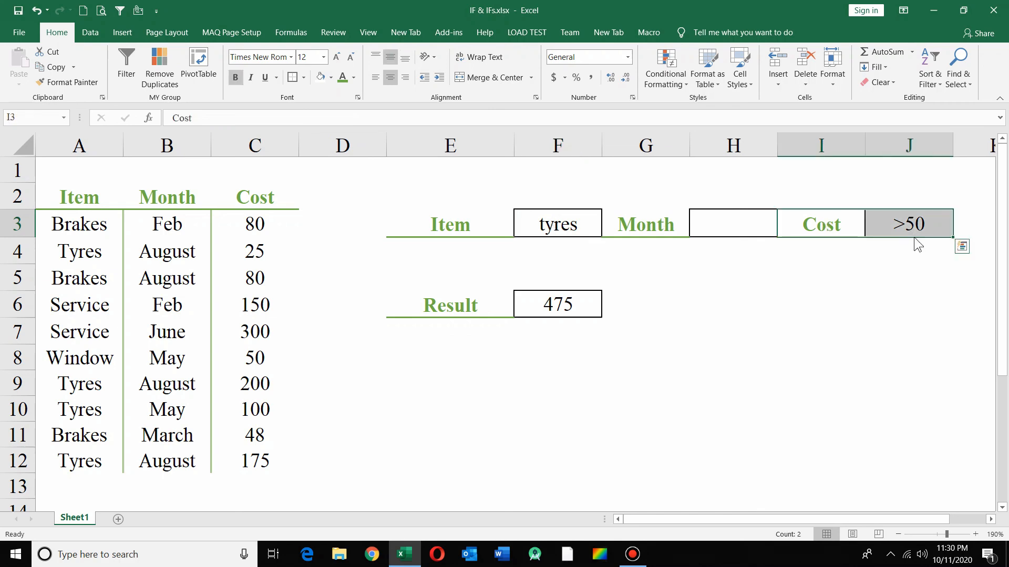
{"action": "left_click", "coordinate": [266, 254]}
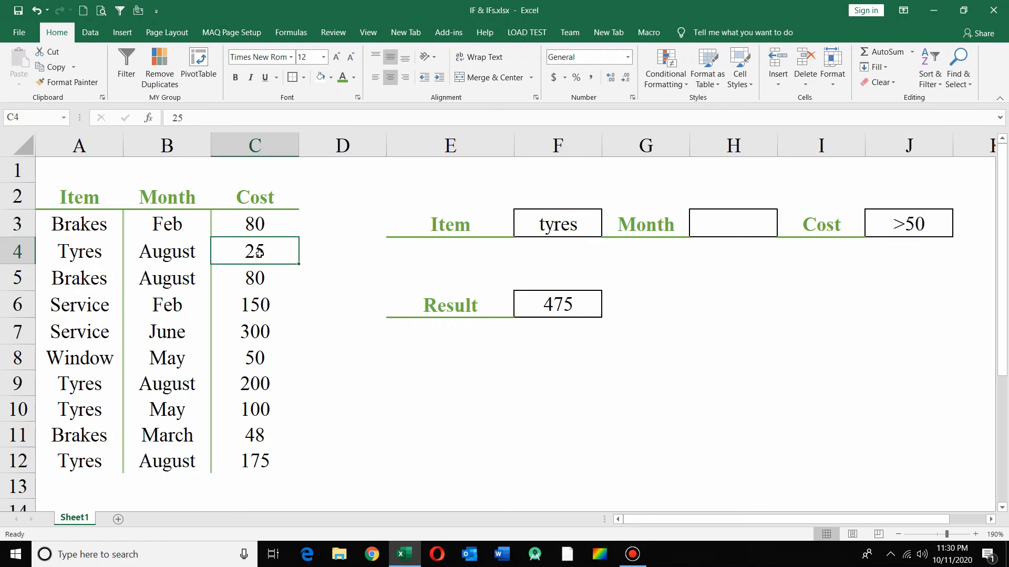
{"action": "left_click_drag", "start_coordinate": [244, 385], "coordinate": [268, 409]}
{"action": "left_click", "coordinate": [257, 461], "text": "ctrl"}
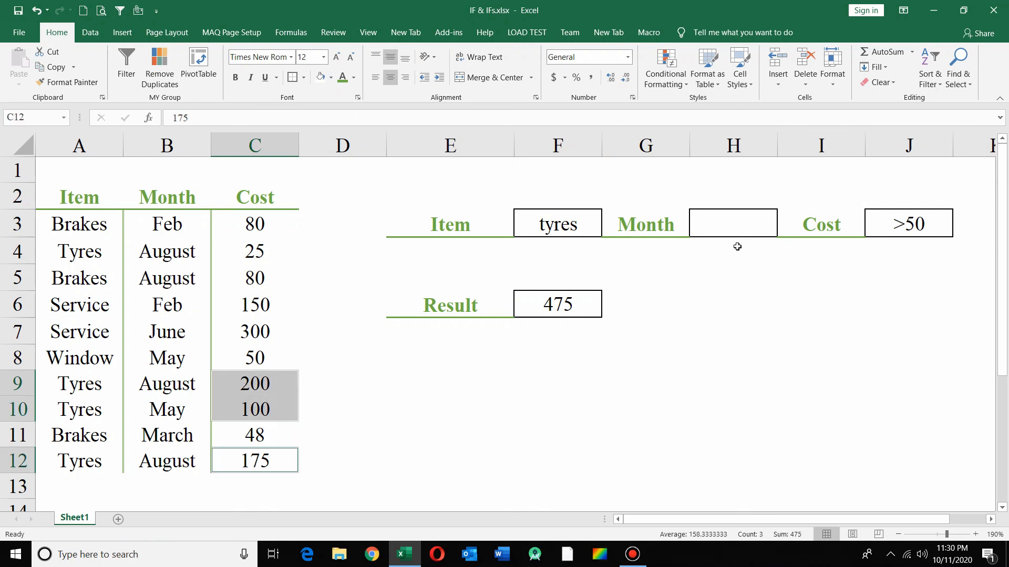
Set the cost criterion in J3 to ">0".
{"action": "left_click", "coordinate": [875, 223]}
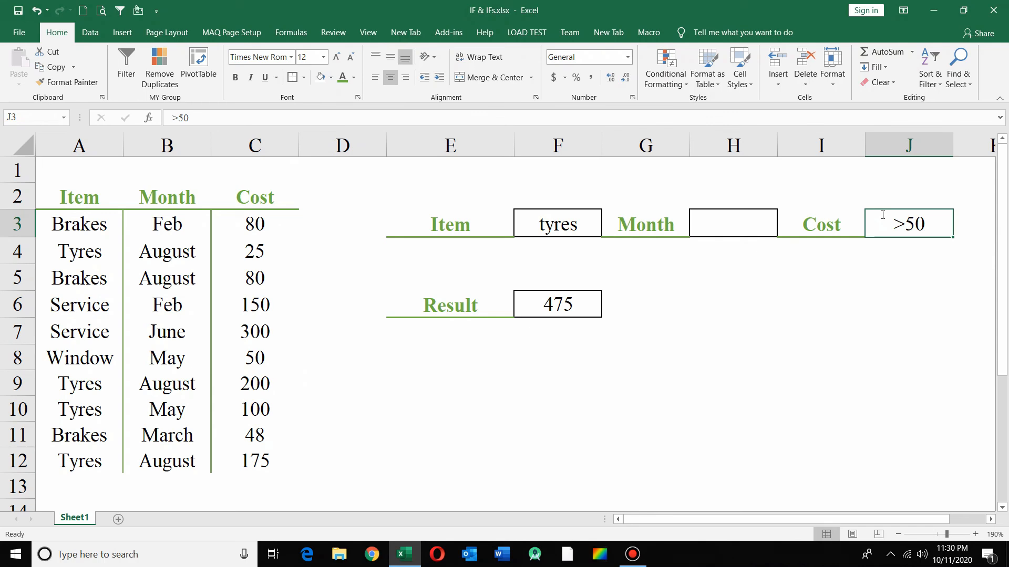
{"action": "type", "text": ">0"}
{"action": "key", "text": "Return"}
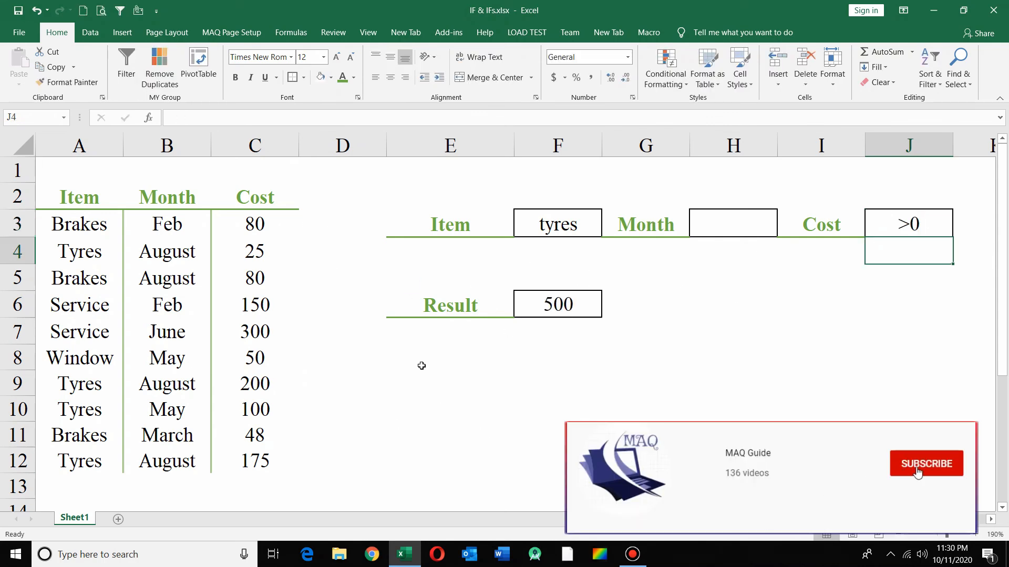
Clear the cost criterion in J3 and inspect how the SUMIFS formula in F6 refers to the empty cell.
{"action": "left_click", "coordinate": [935, 221]}
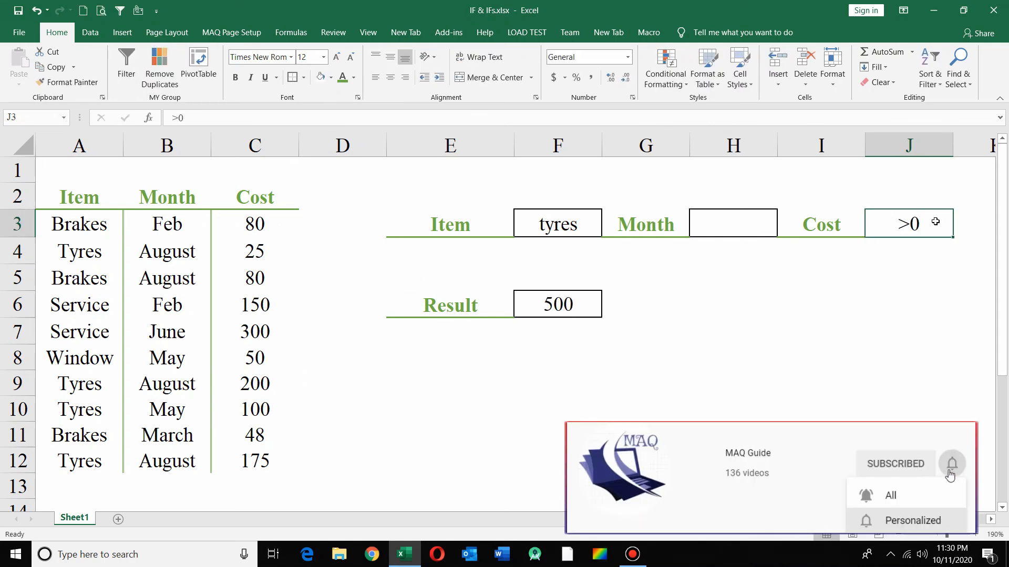
{"action": "key", "text": "Delete"}
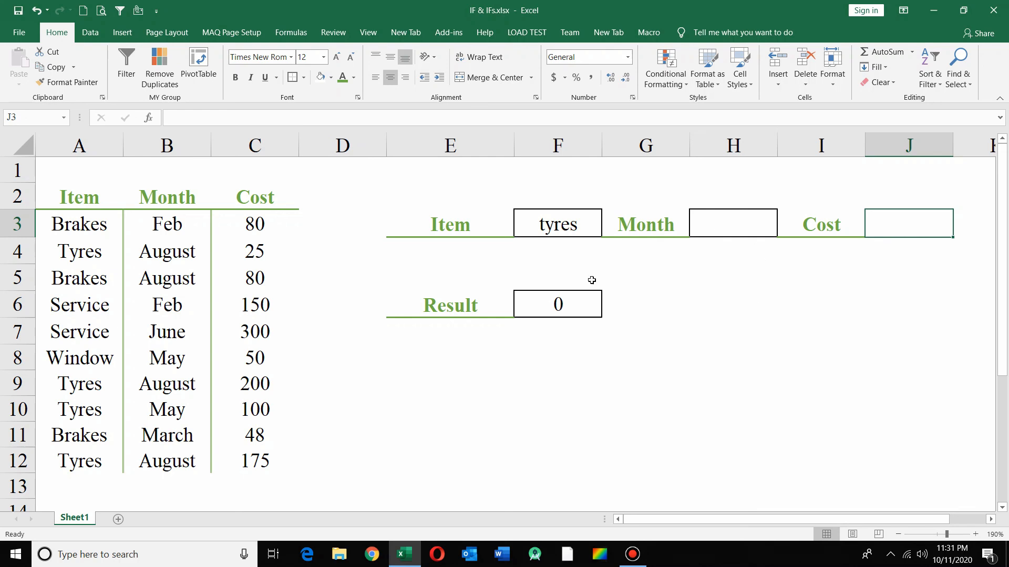
{"action": "left_click", "coordinate": [529, 307]}
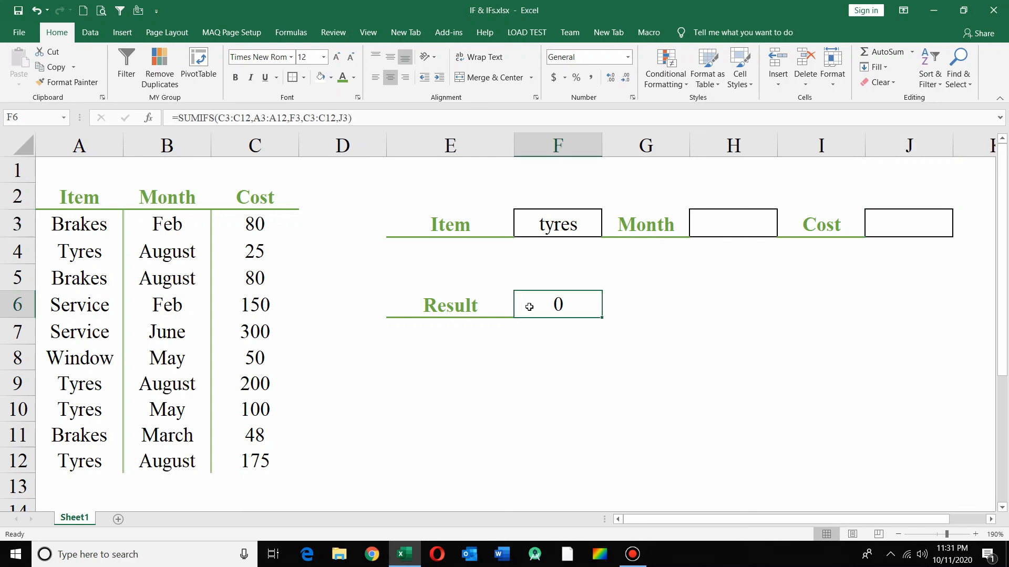
{"action": "left_click", "coordinate": [896, 228]}
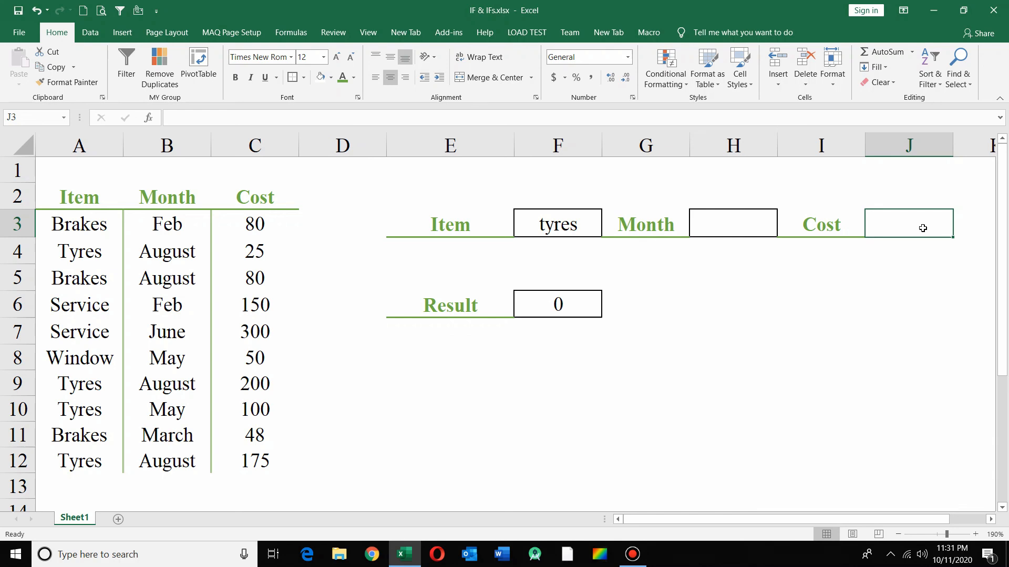
{"action": "left_click", "coordinate": [594, 295]}
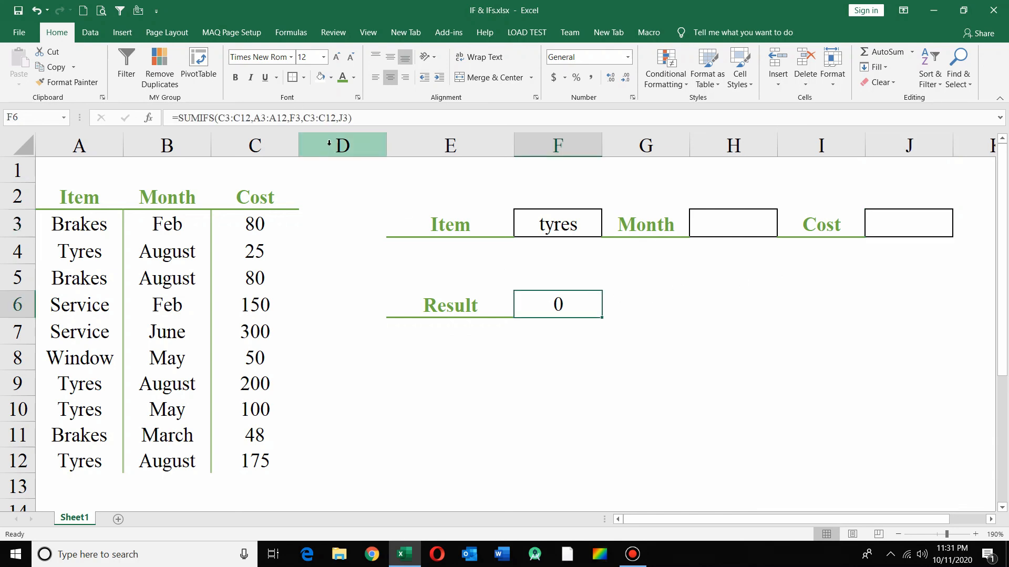
{"action": "left_click", "coordinate": [421, 285]}
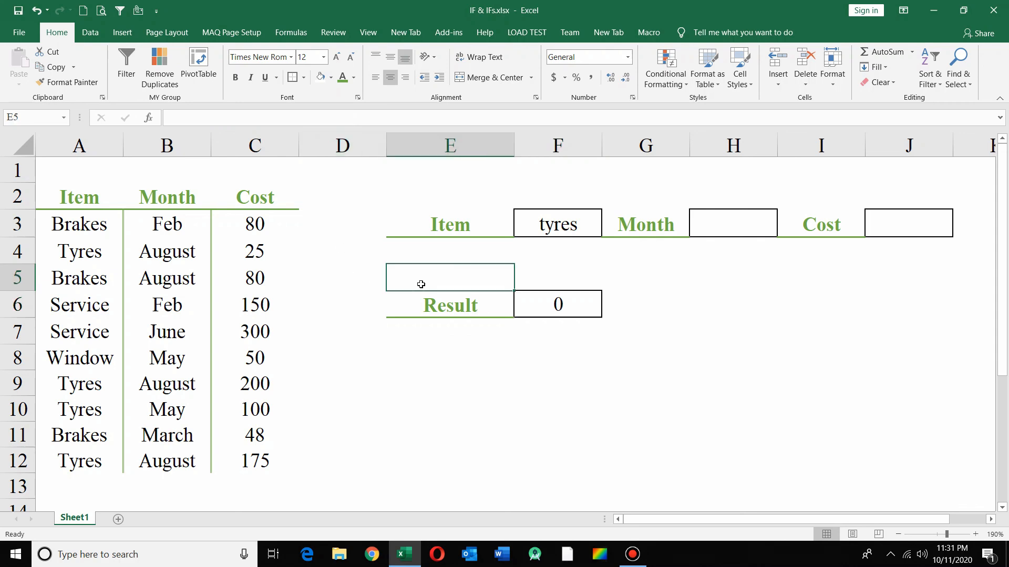